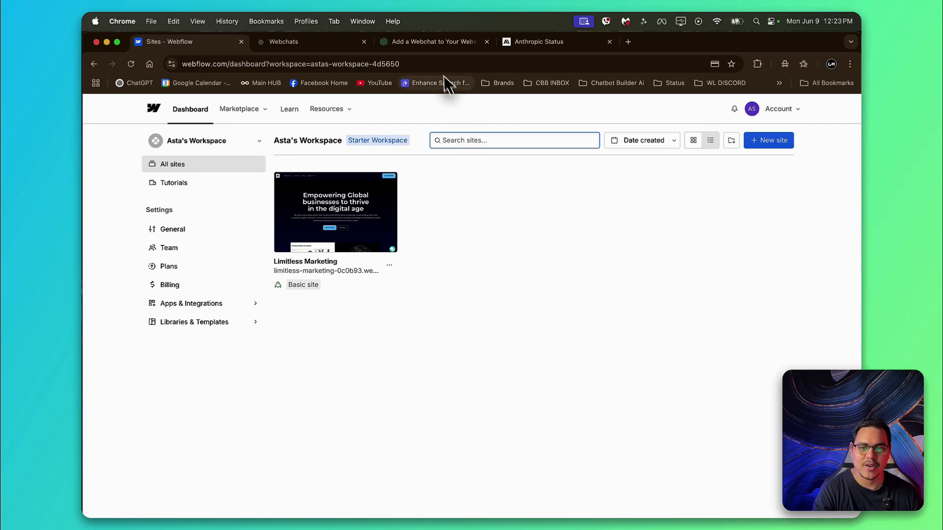
Step: Review the guide's structure for embedding an iframed flow link in the Chatbot Builder AI webchat article
click(431, 43)
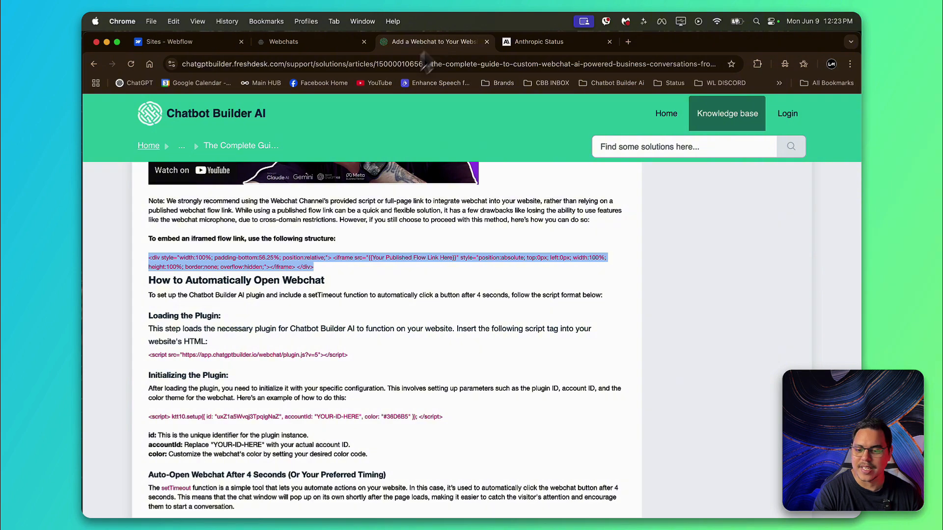
scroll(268, 251, up, 5)
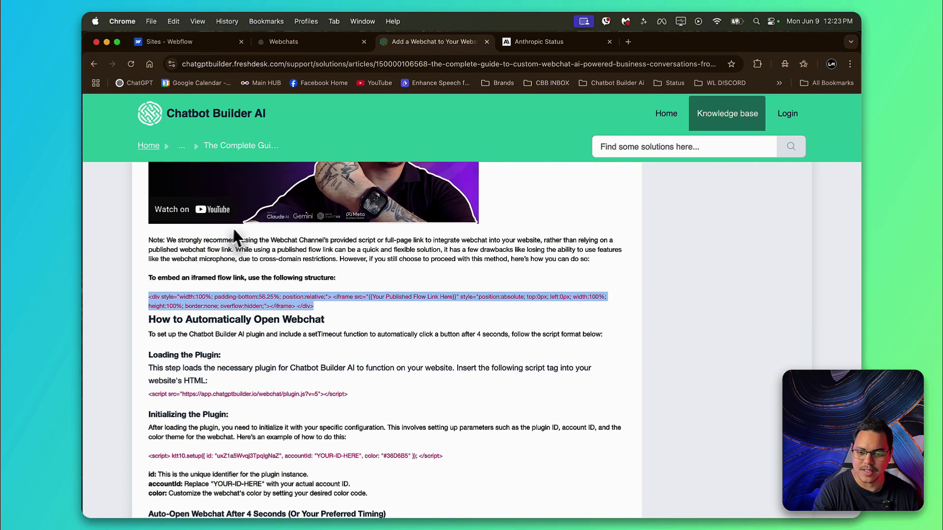
scroll(284, 260, down, 3)
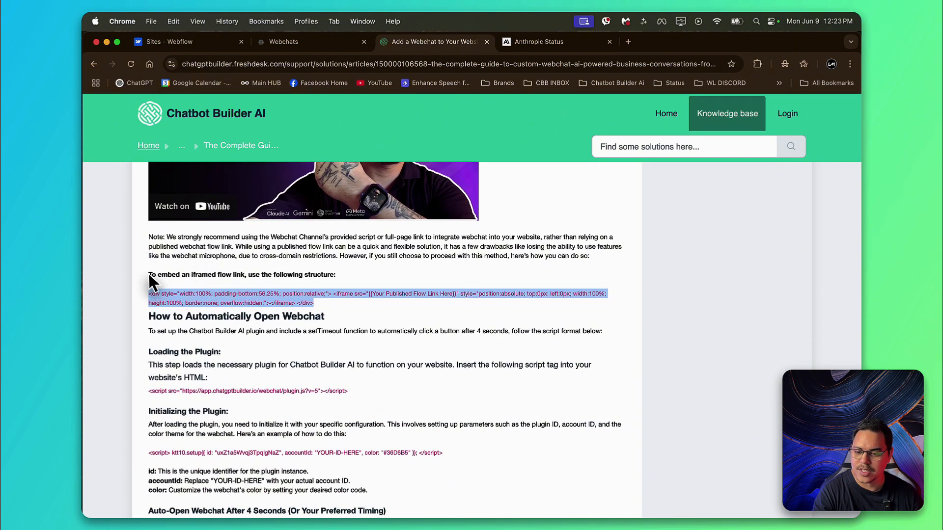
drag(148, 274, 337, 275)
scroll(339, 289, down, 2)
drag(330, 240, 145, 231)
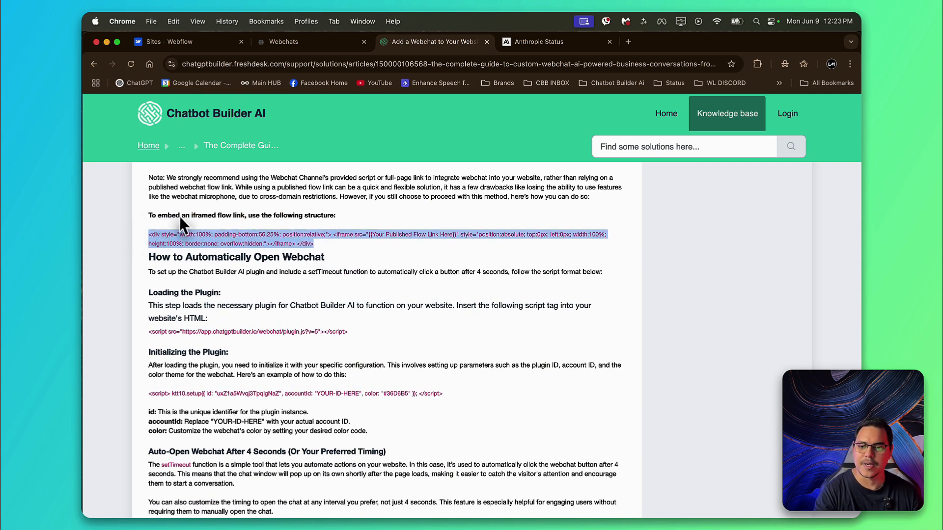
Step: Switch to Webflow and open the Limitless Marketing site for editing
click(188, 49)
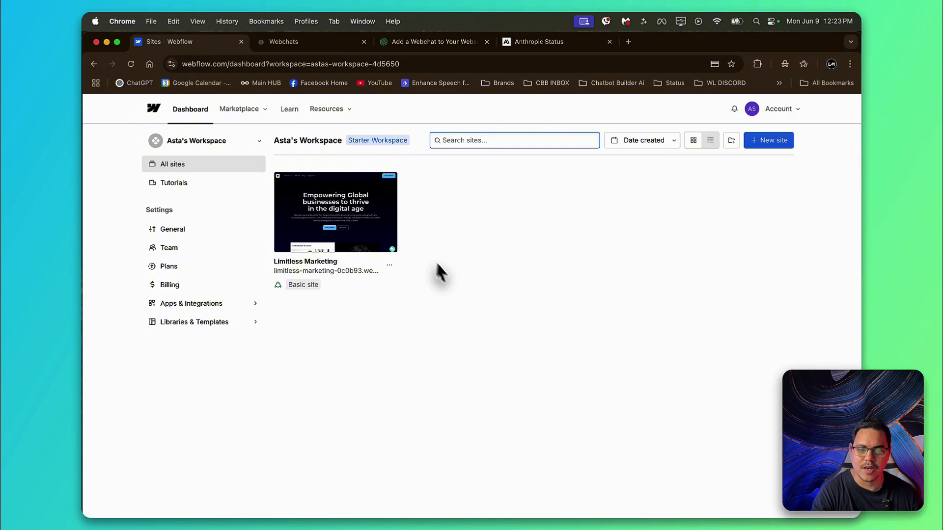
mouse_move(365, 209)
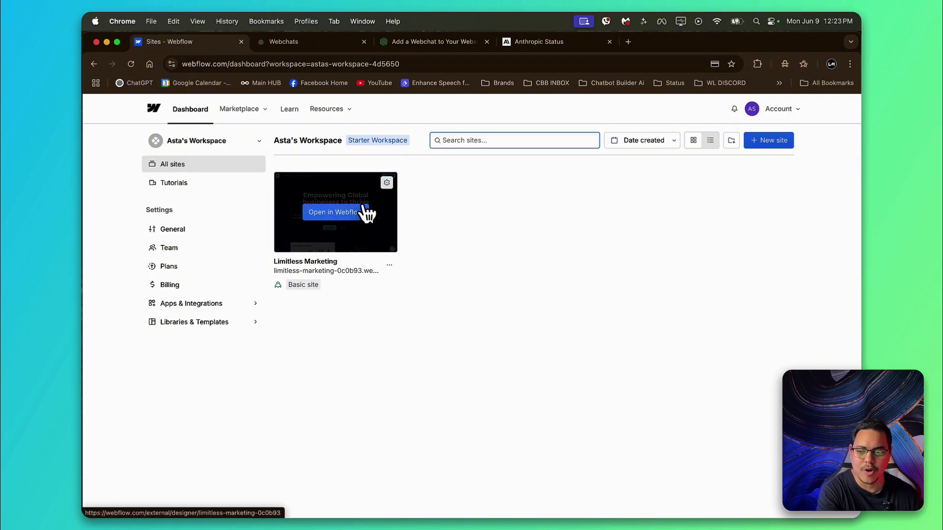
click(342, 212)
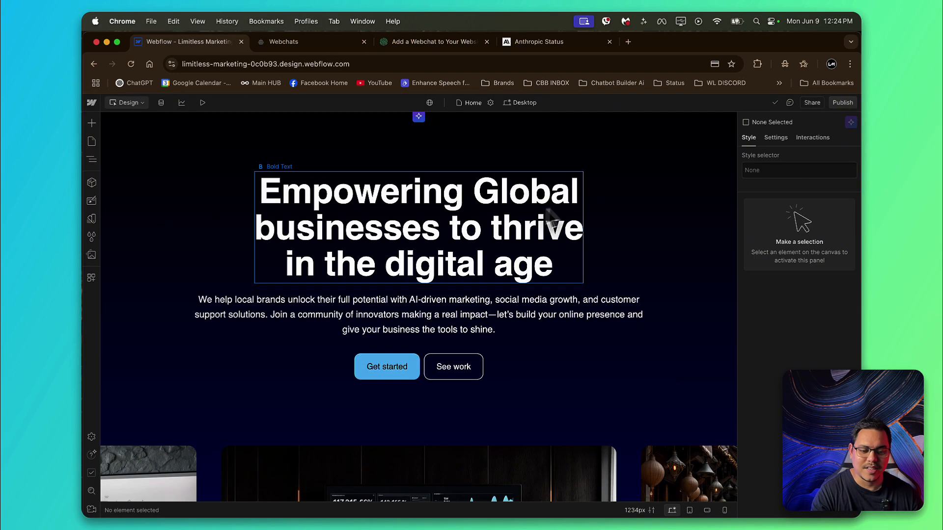
Step: Add a section between the hero buttons and the image row on the home page, and place a container inside it
scroll(373, 231, down, 3)
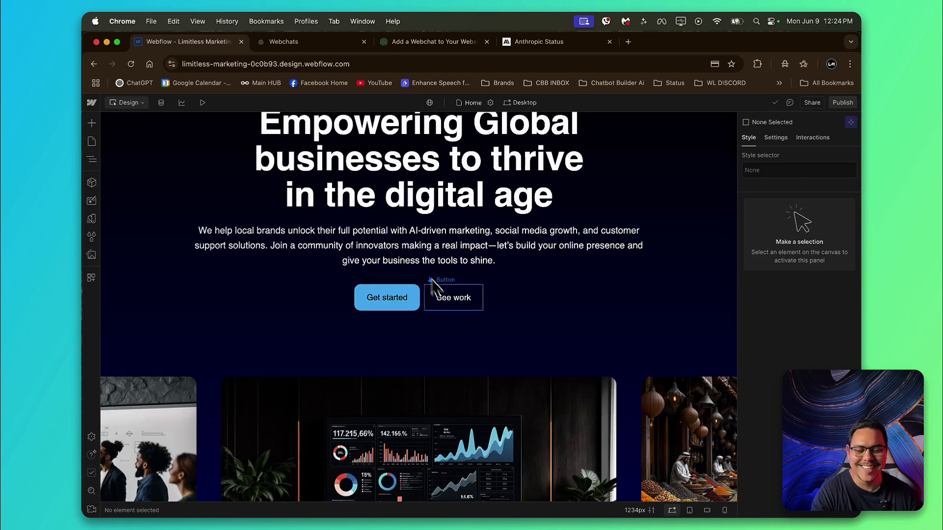
scroll(363, 331, up, 4)
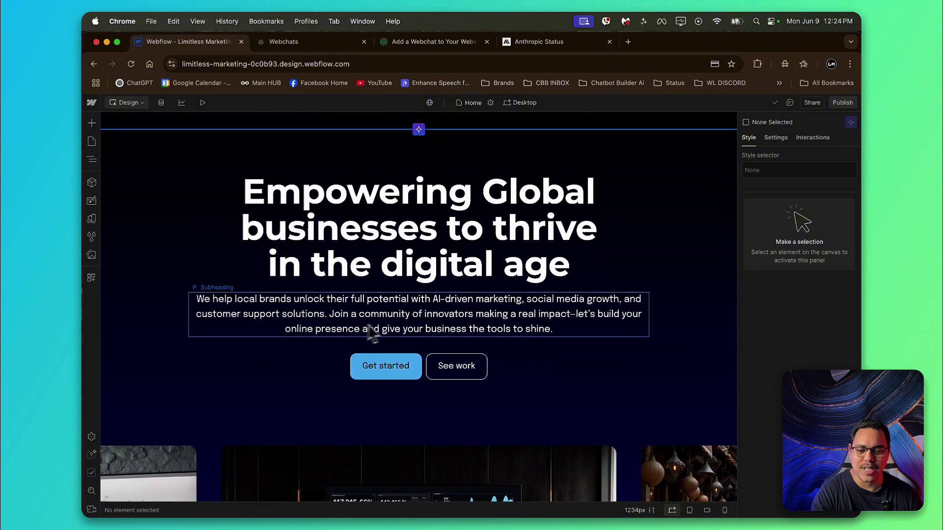
scroll(393, 196, up, 2)
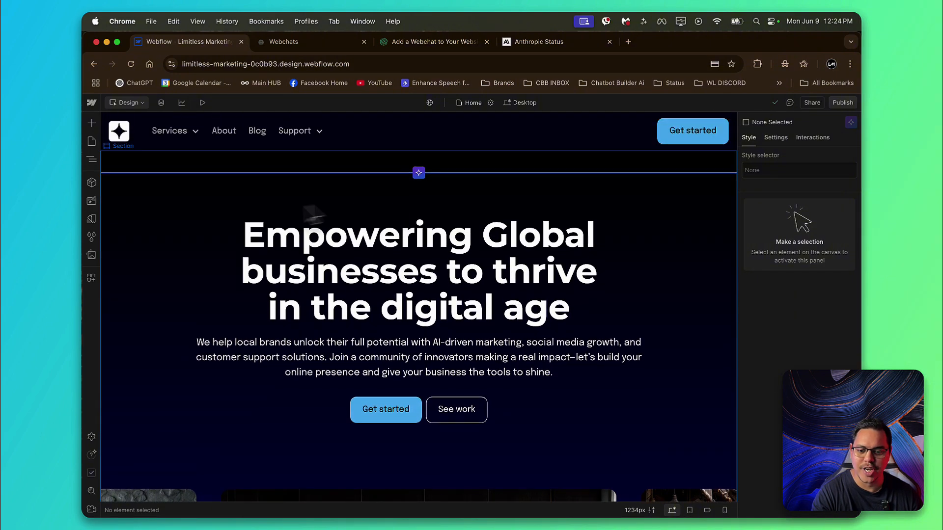
scroll(450, 422, down, 3)
scroll(454, 392, down, 3)
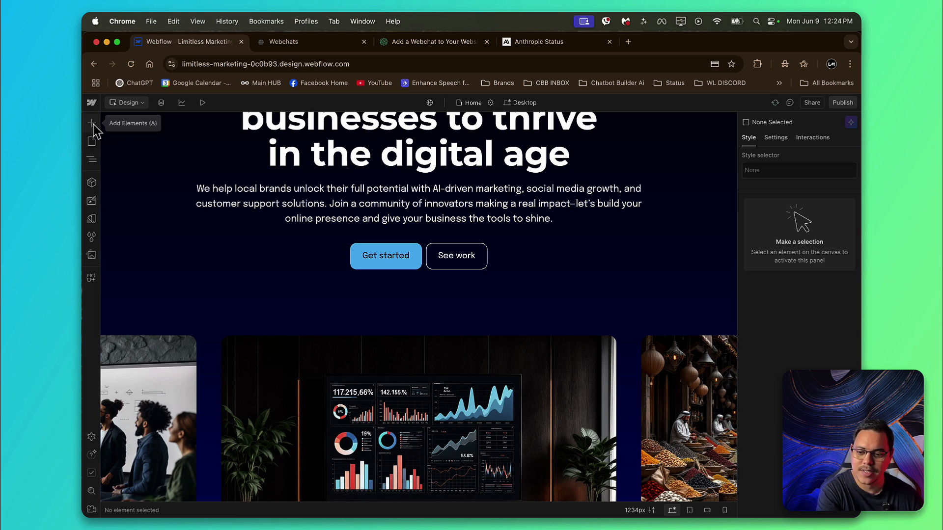
click(92, 123)
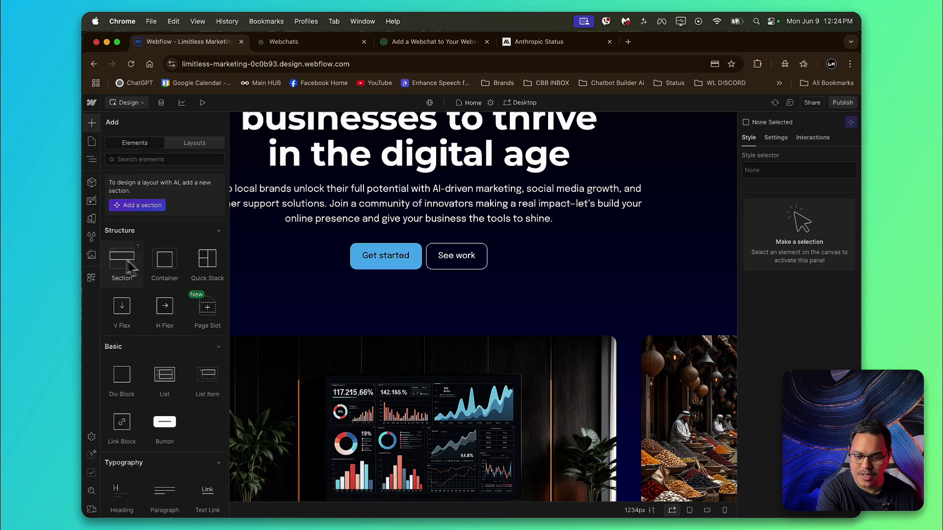
drag(130, 268, 413, 303)
scroll(418, 311, down, 2)
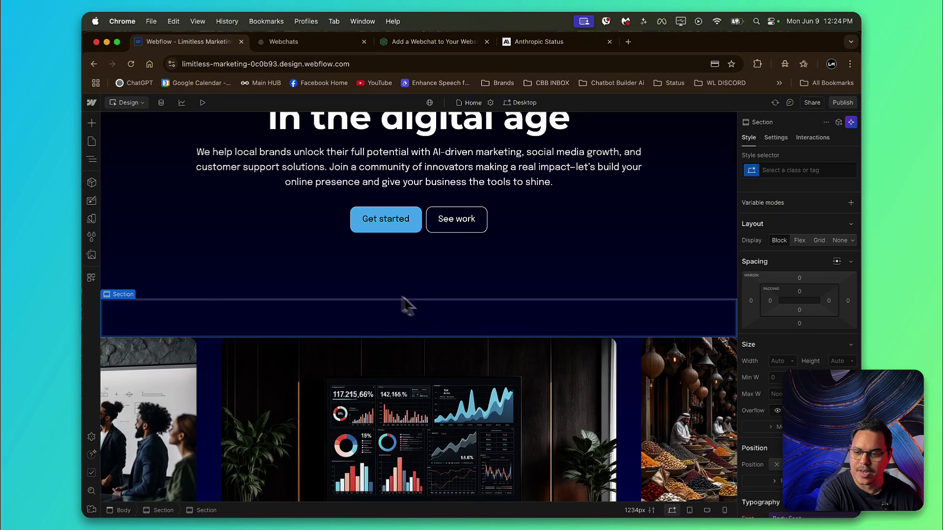
click(92, 123)
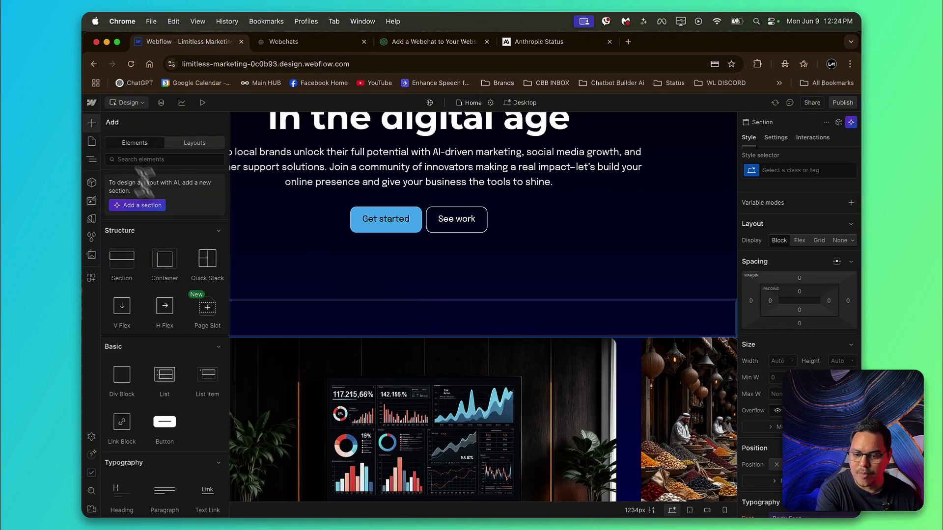
drag(165, 263, 417, 319)
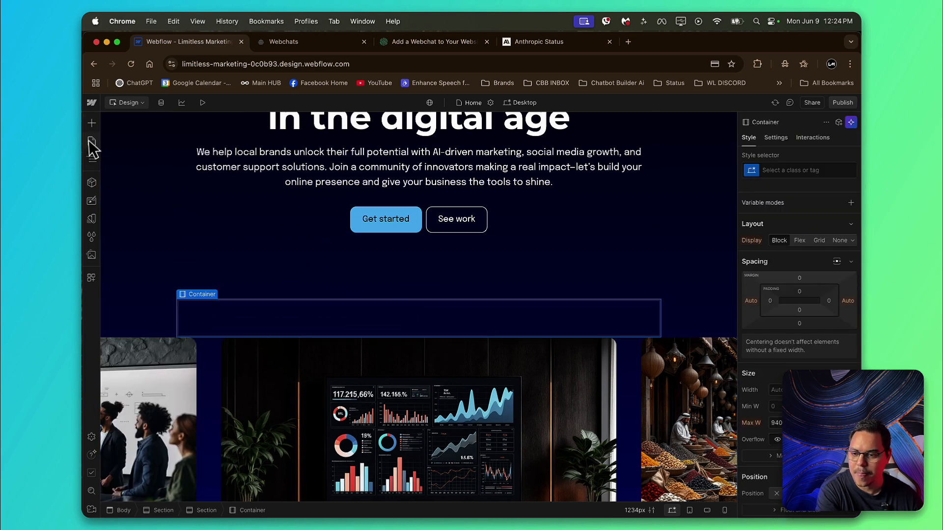
Step: Insert a two-column Columns element into the new container
click(91, 123)
scroll(199, 316, down, 3)
scroll(203, 321, down, 10)
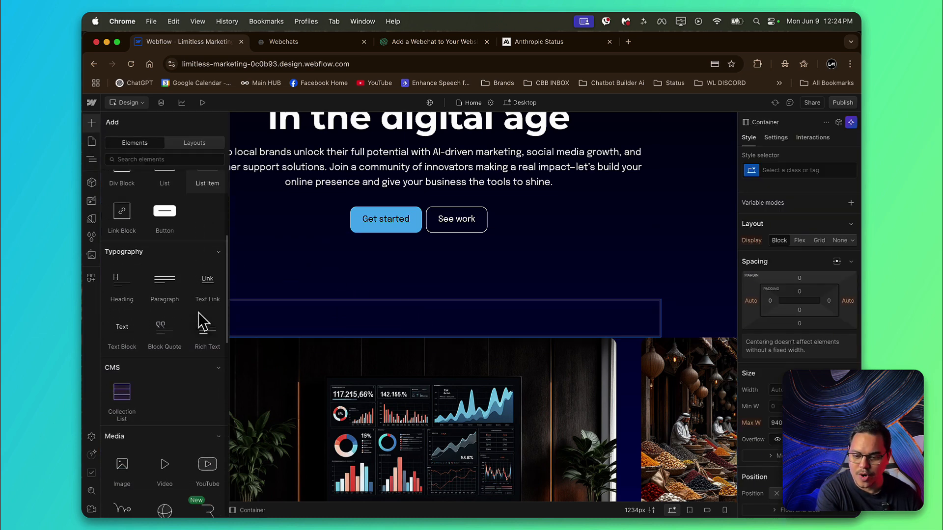
drag(178, 485, 376, 315)
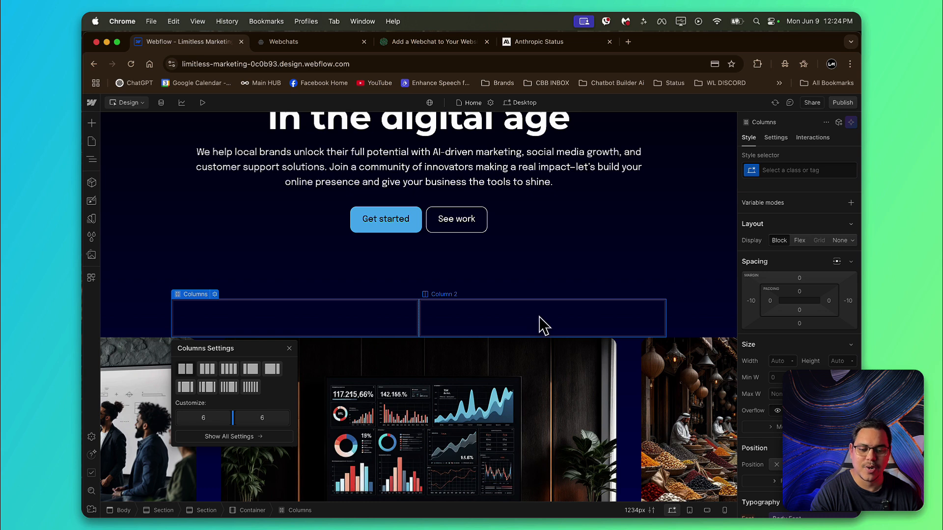
Step: Add an image to the second column and replace its placeholder with the portrait of the smiling grey-haired man
click(91, 123)
scroll(185, 337, down, 5)
scroll(186, 337, down, 5)
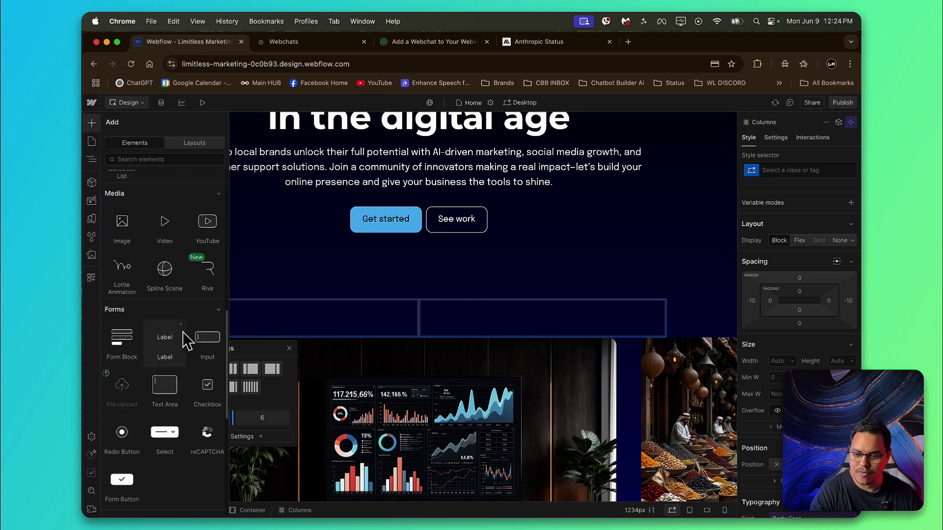
drag(127, 237, 497, 312)
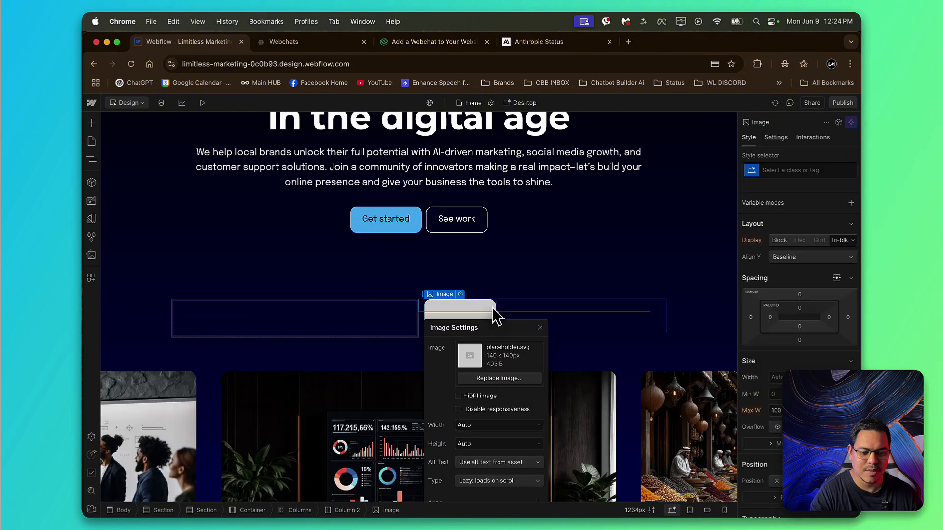
click(502, 379)
click(207, 252)
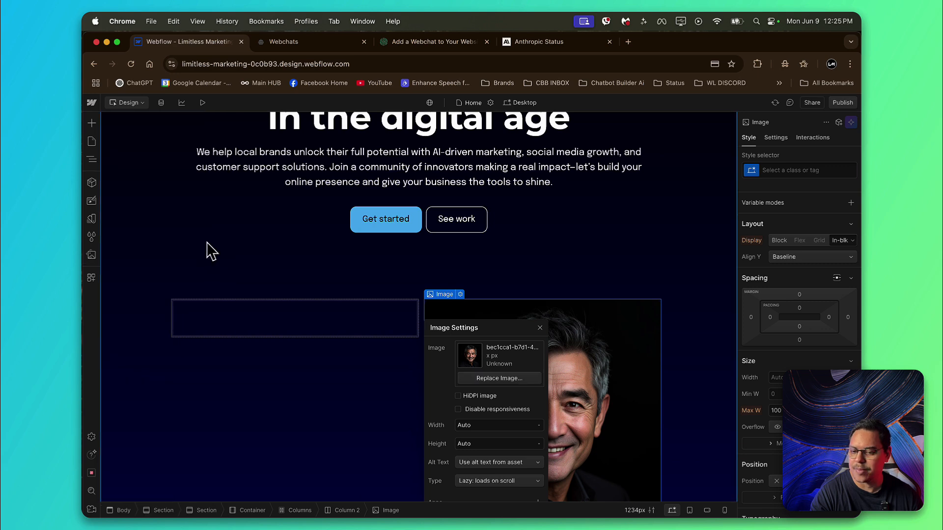
click(589, 270)
Step: Place a Code Embed element in the empty first column beside the portrait
scroll(604, 266, down, 3)
scroll(603, 267, down, 1)
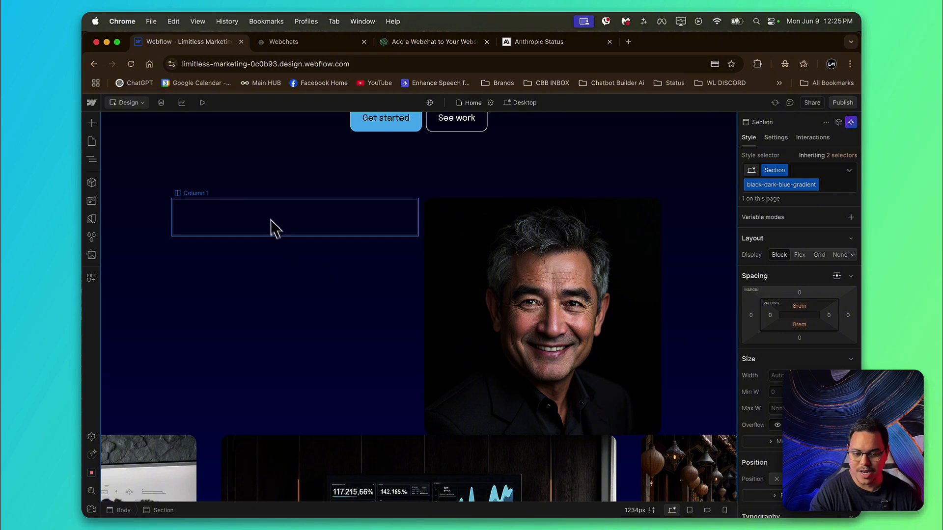
click(308, 215)
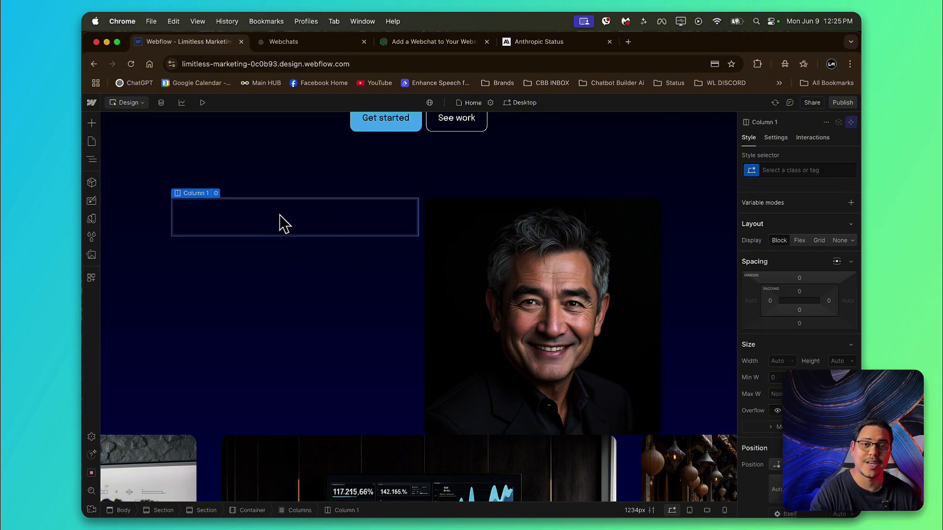
click(93, 123)
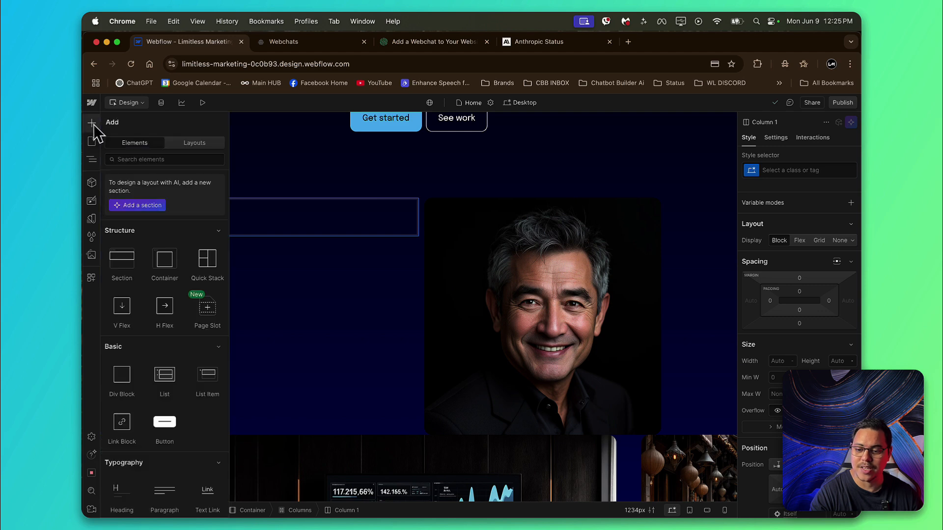
scroll(130, 247, down, 15)
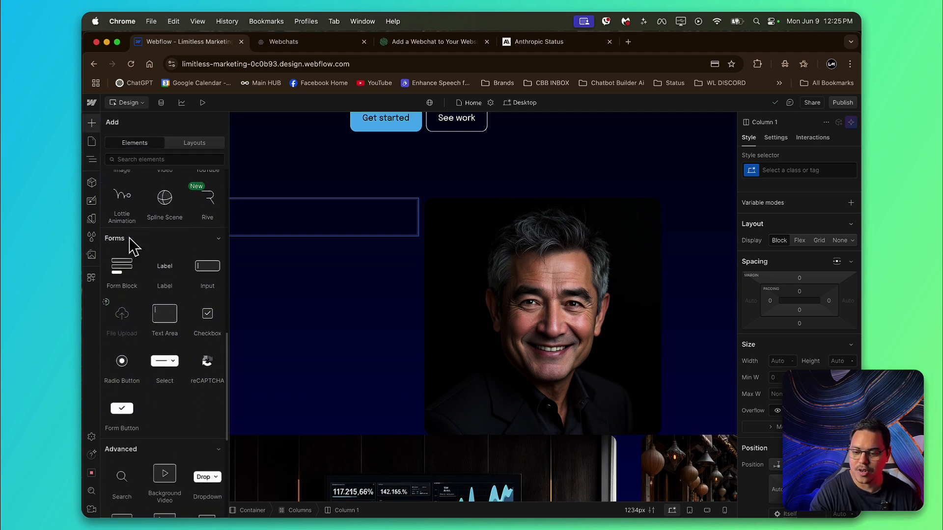
scroll(132, 247, down, 8)
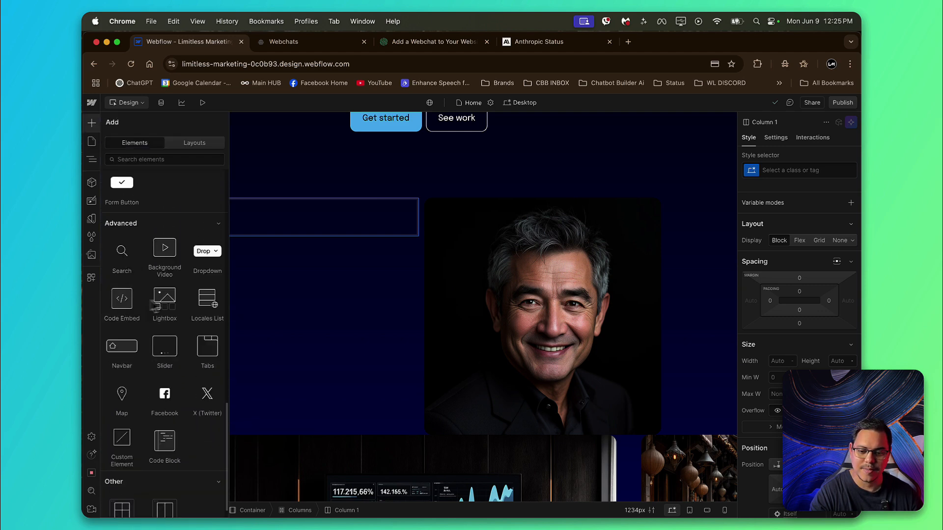
drag(120, 302, 274, 213)
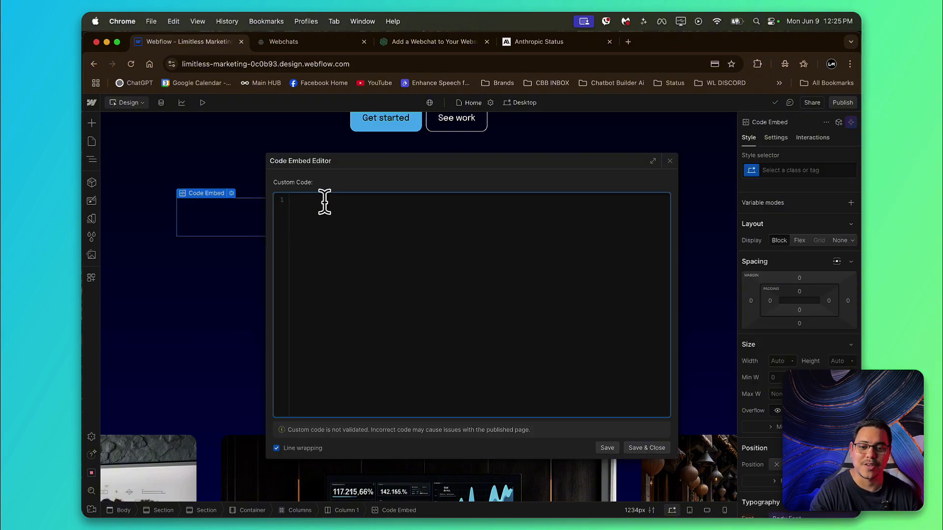
Step: Copy the iframed flow link structure from the webchat guide and paste it as the Code Embed's custom code in Webflow
click(408, 42)
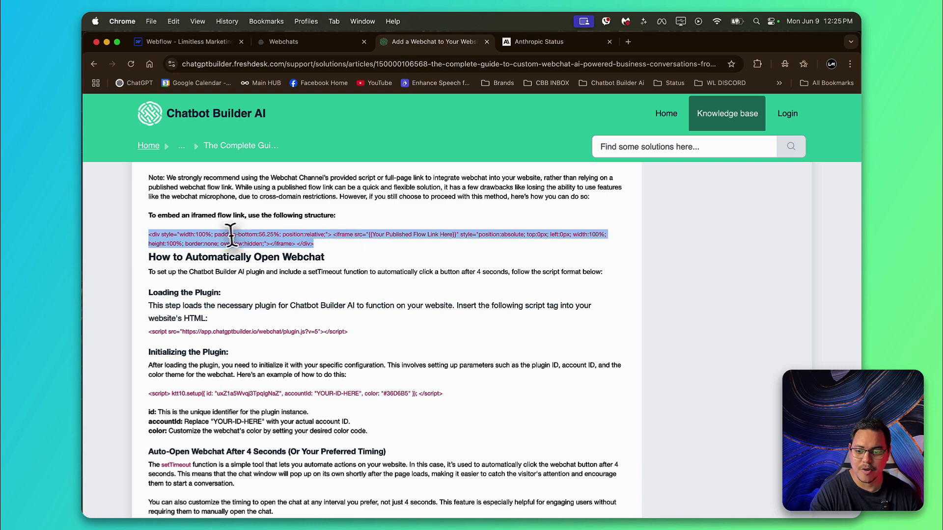
right_click(268, 234)
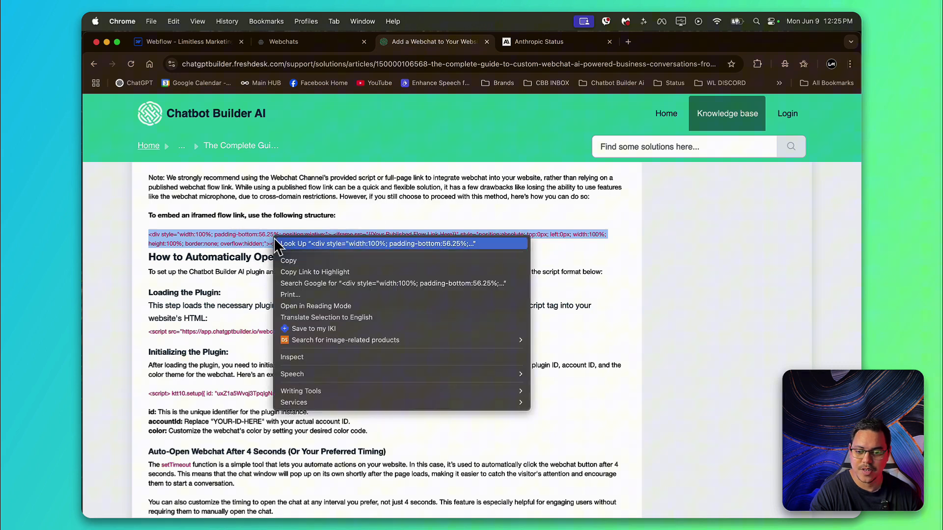
click(308, 261)
click(181, 42)
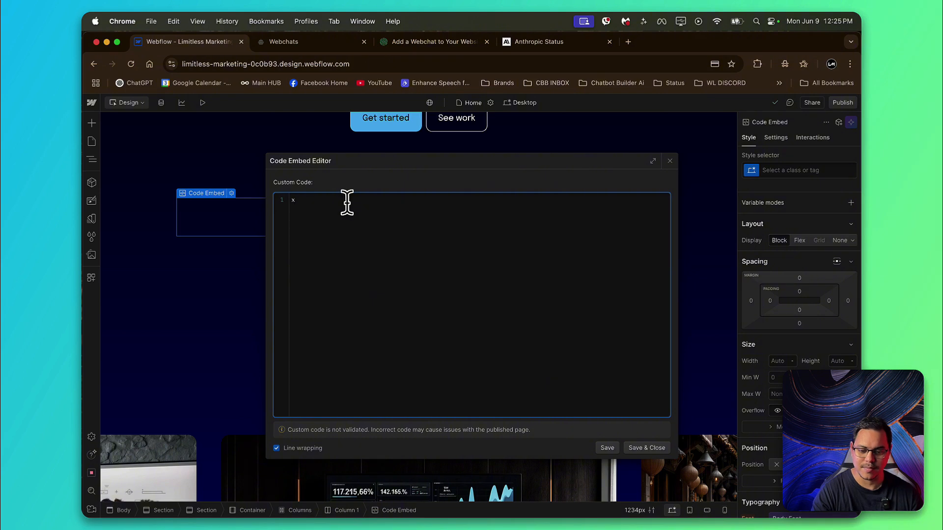
key(super+v)
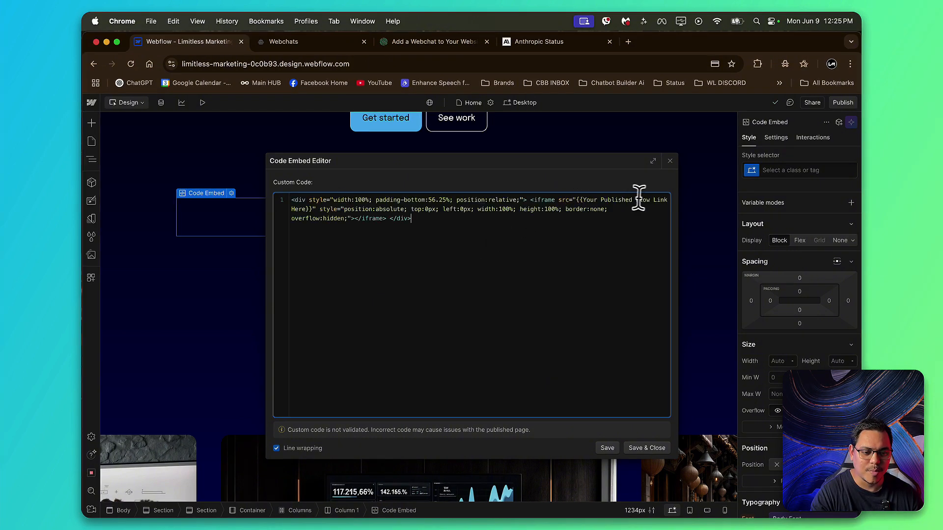
Step: In Chatbot Builder, get the Welcome Message flow's link and copy its WebChat version
key(super+Tab)
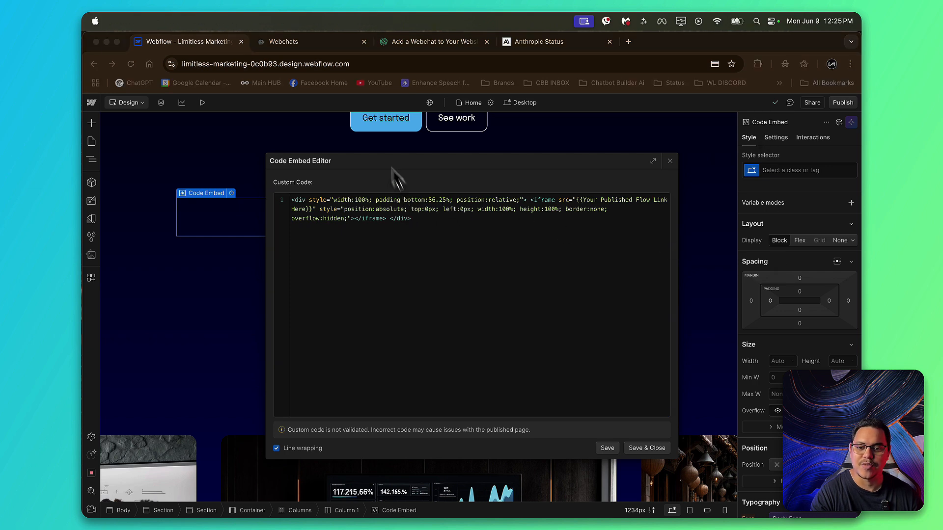
click(297, 44)
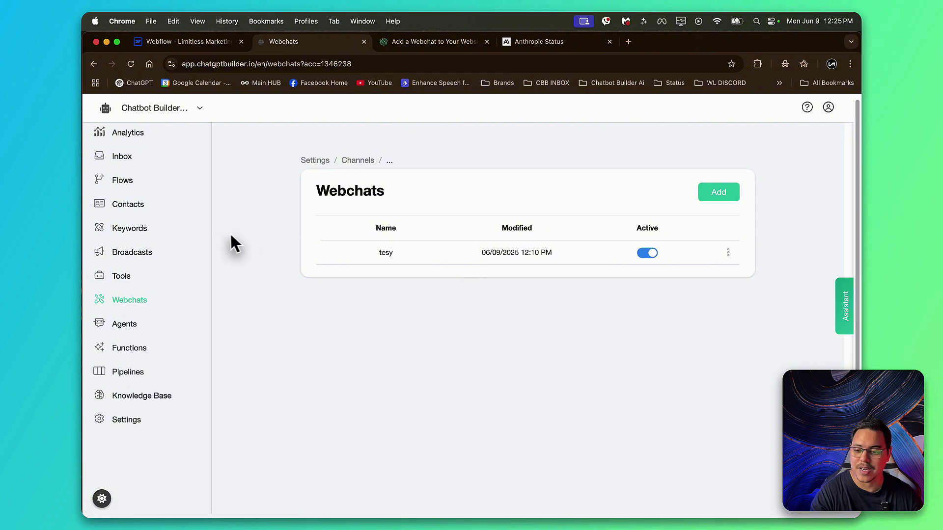
click(124, 181)
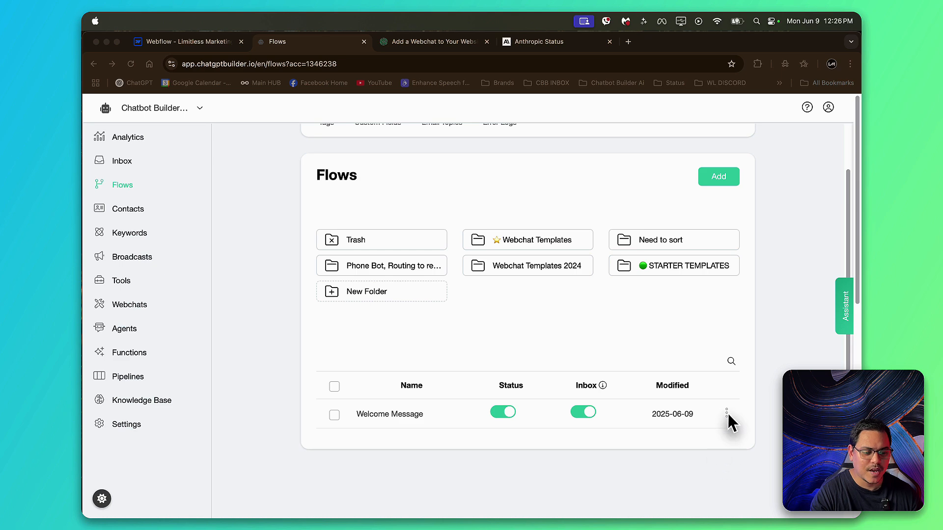
click(727, 414)
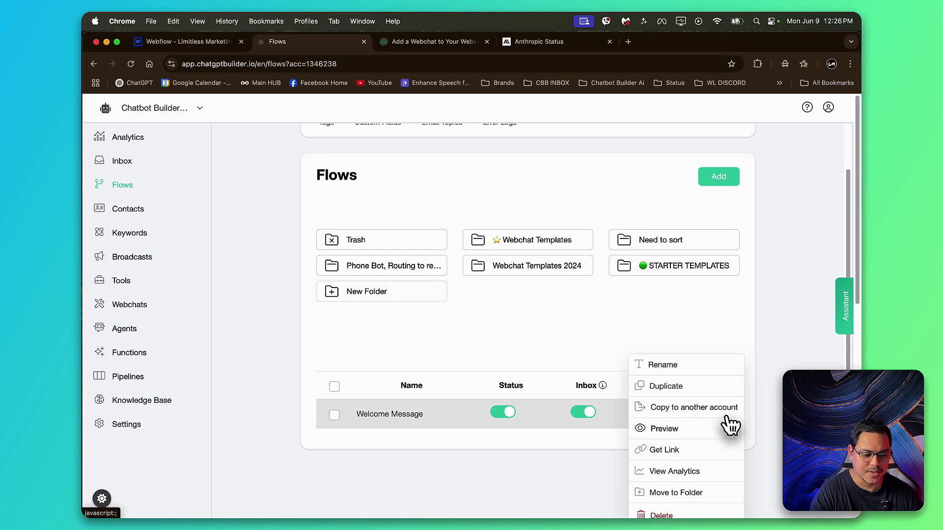
click(665, 449)
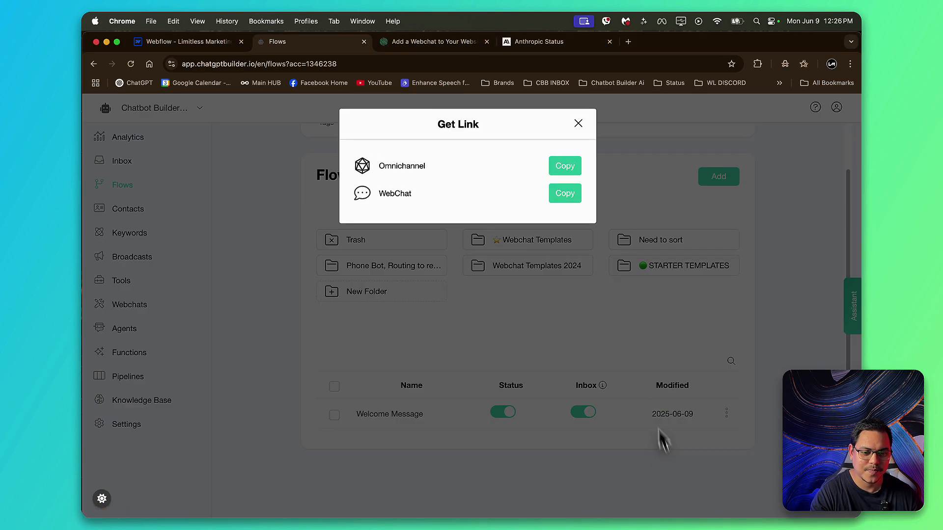
click(570, 197)
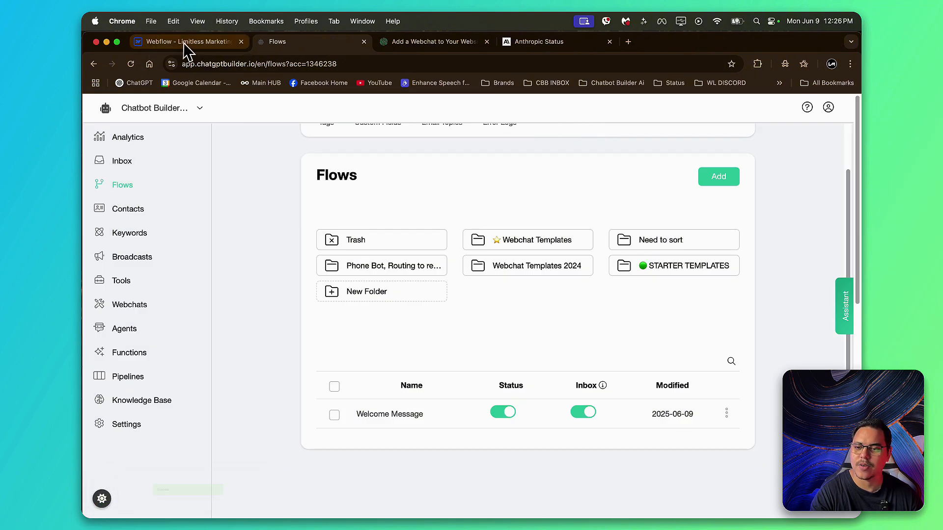
Step: Back in Webflow, replace the published flow link placeholder in the iframe src with the copied WebChat link and save the embed
click(185, 45)
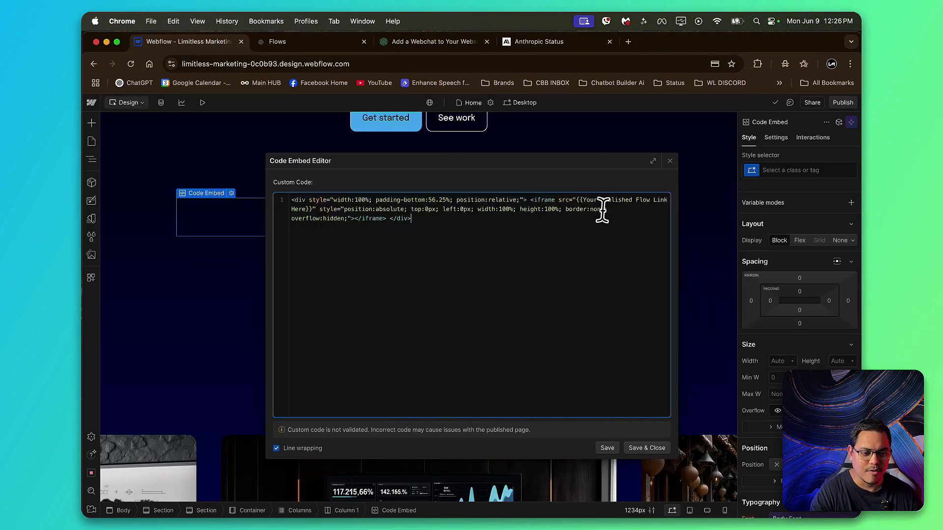
drag(576, 196, 314, 208)
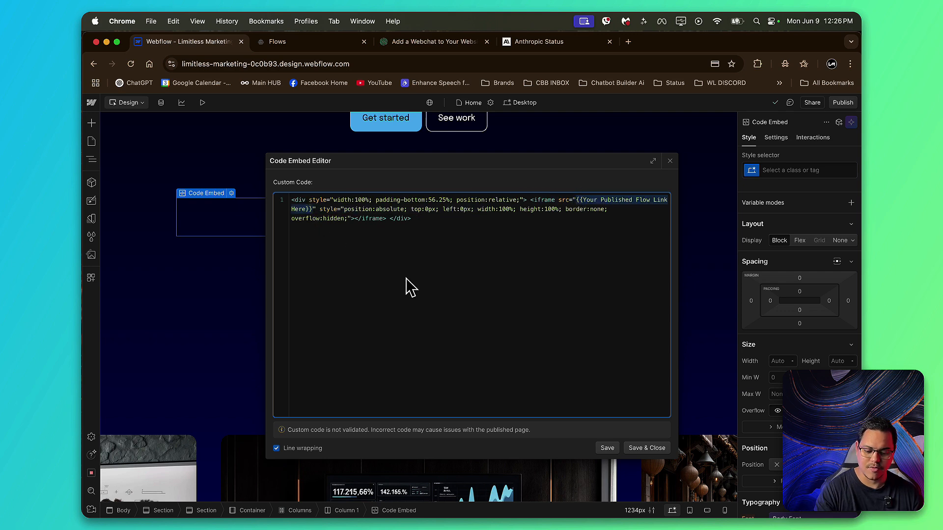
key(super+v)
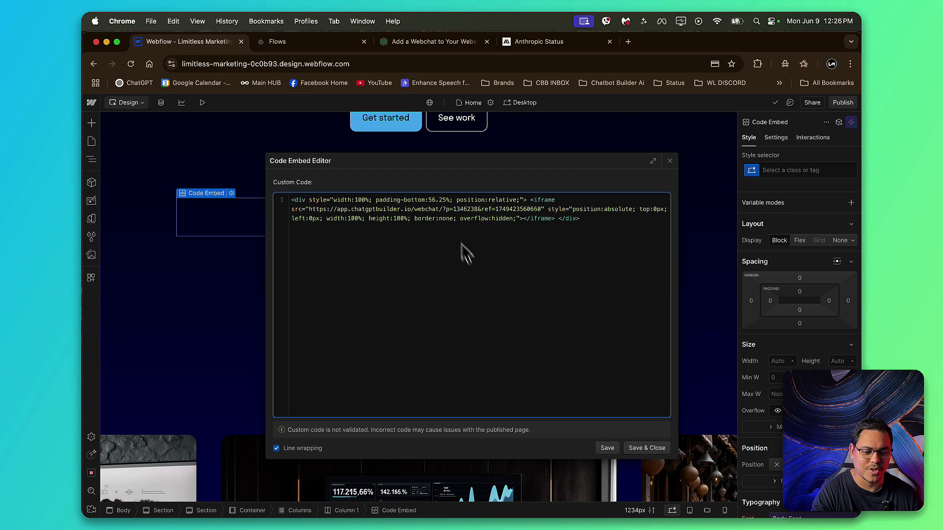
click(647, 448)
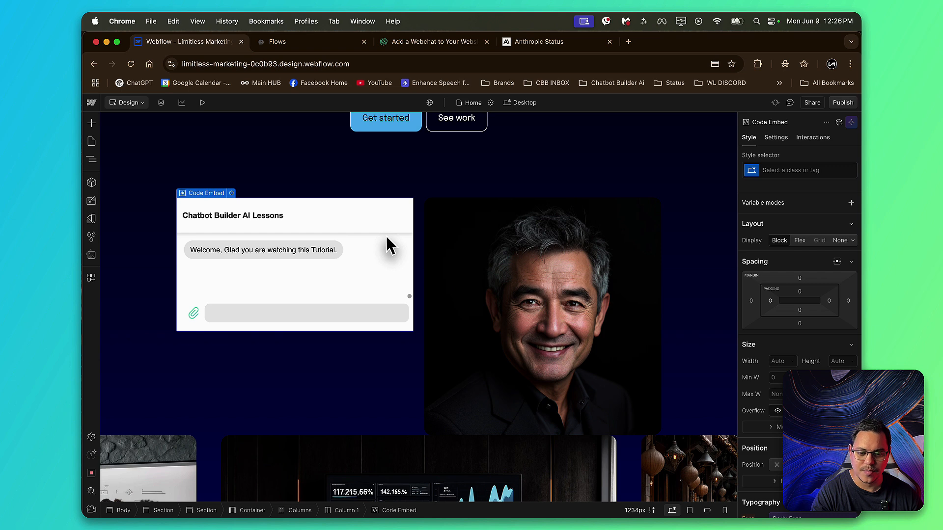
Step: Set the iframe height in the embed's custom code to 179% and save the change
double_click(372, 250)
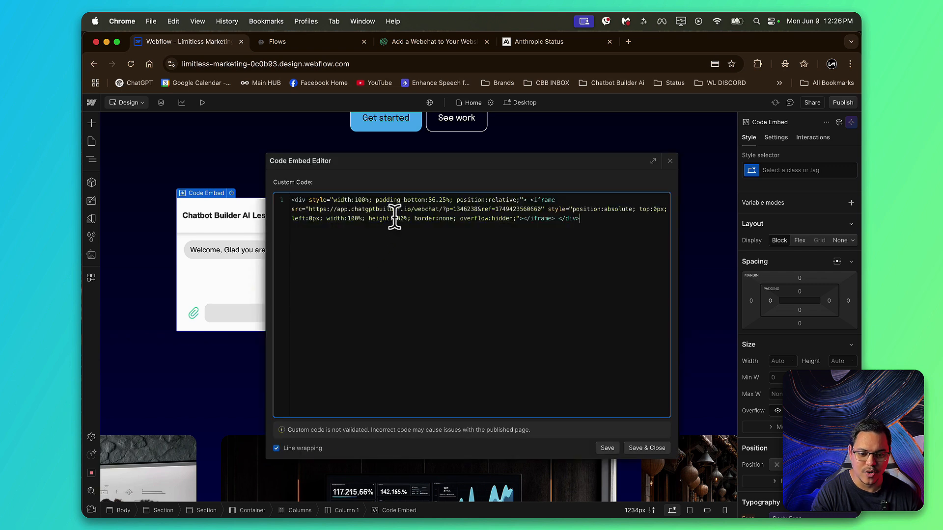
drag(369, 218, 407, 218)
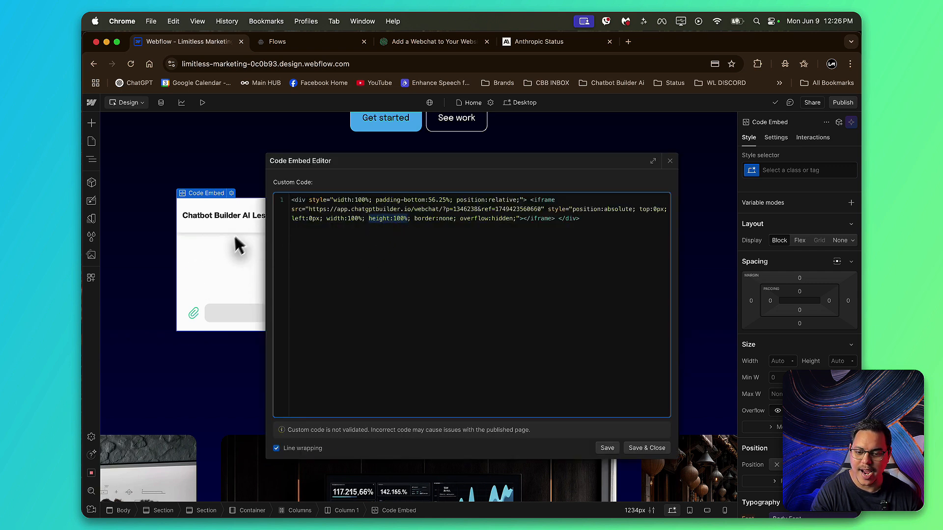
click(395, 218)
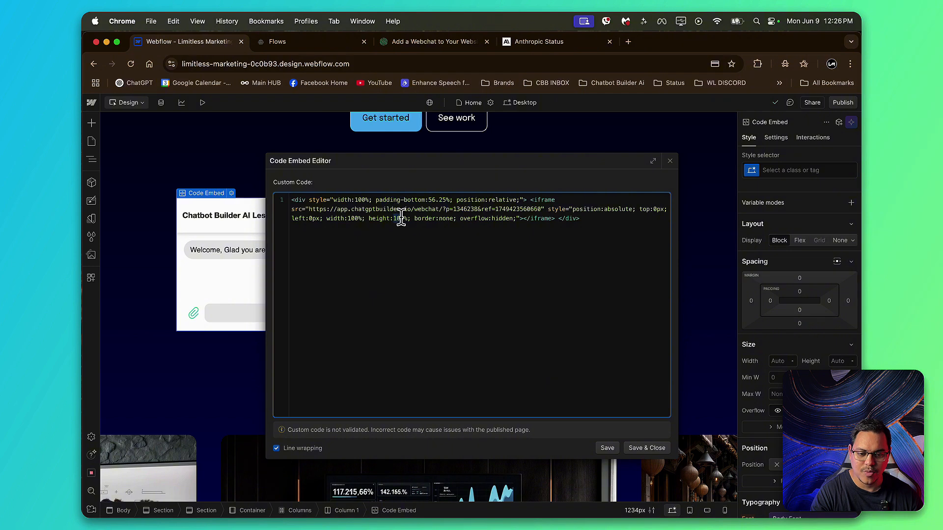
text(179)
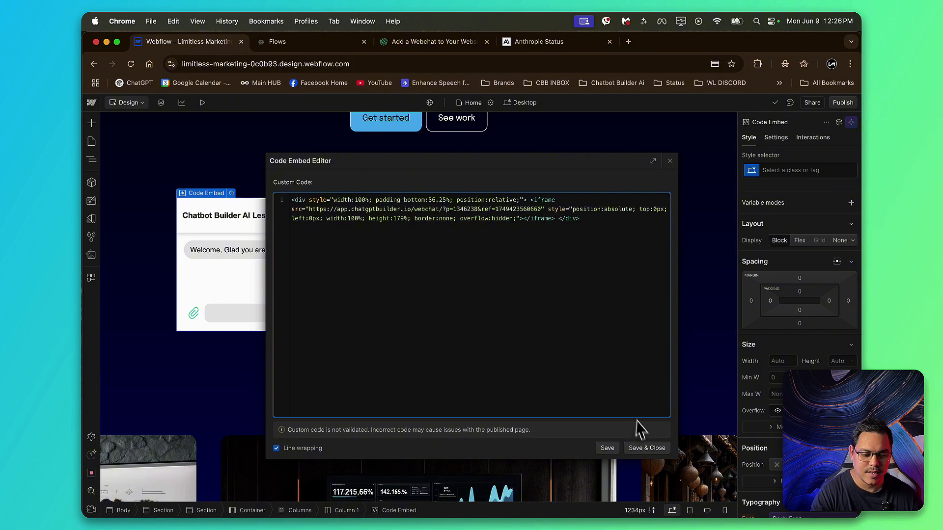
click(648, 448)
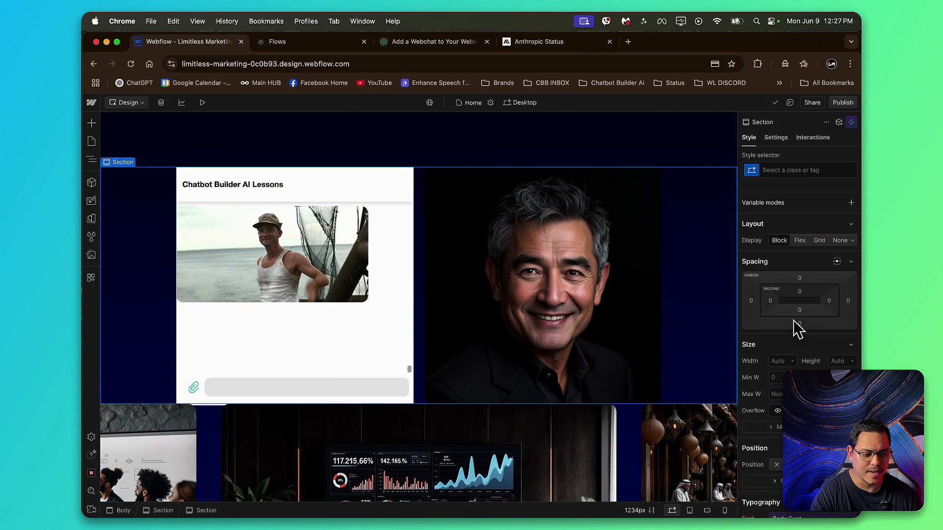
Step: Give the section holding the webchat and portrait a bottom margin of 55
drag(798, 329, 800, 357)
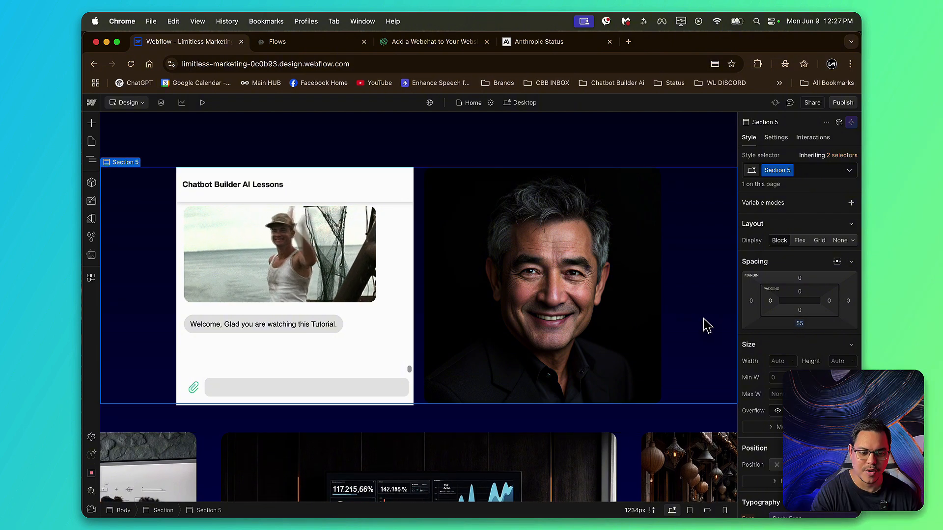
scroll(695, 325, up, 1)
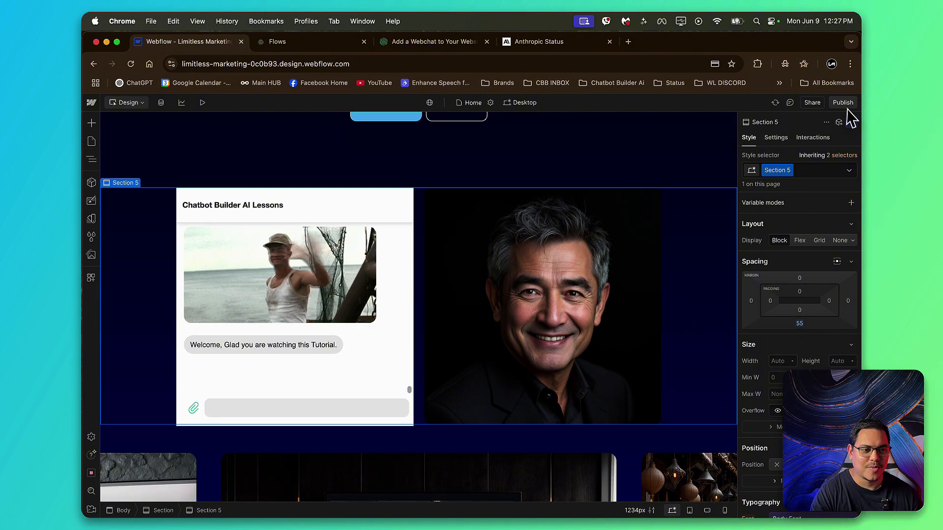
key(super+Tab)
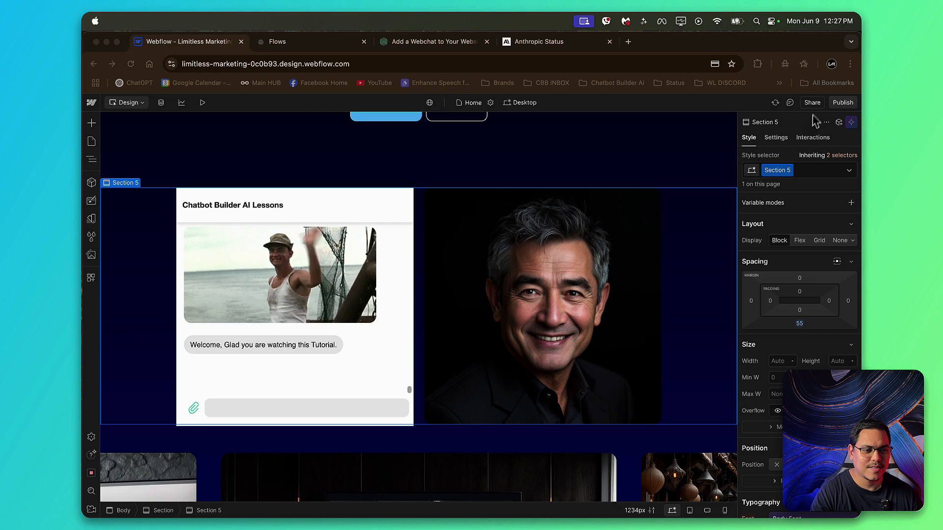
Step: Publish the site to the staging domain limitless-marketing-0c0b93.webflow.io and open the published page
click(841, 104)
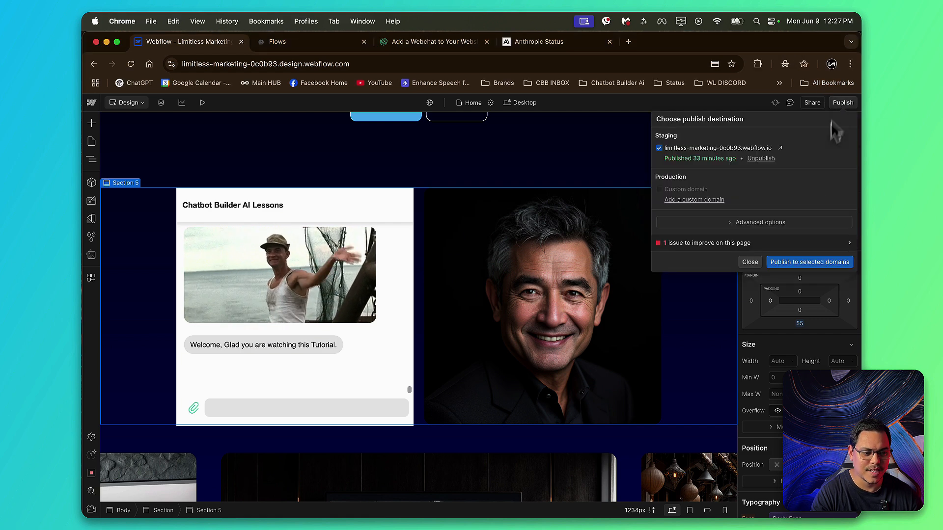
click(810, 262)
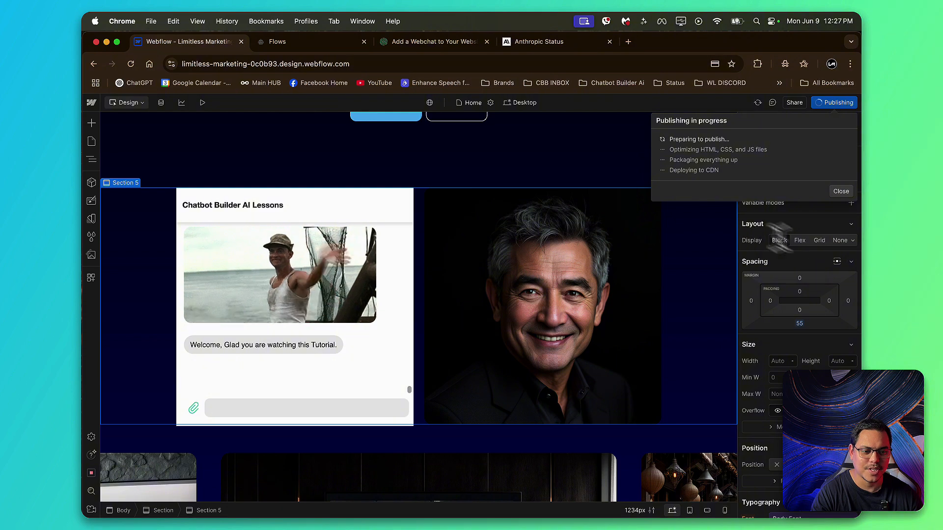
scroll(486, 168, up, 2)
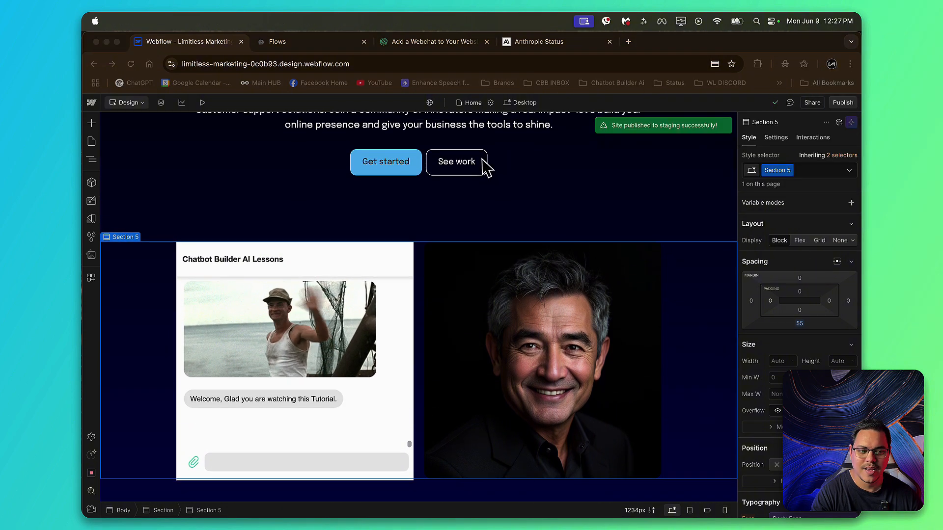
click(843, 103)
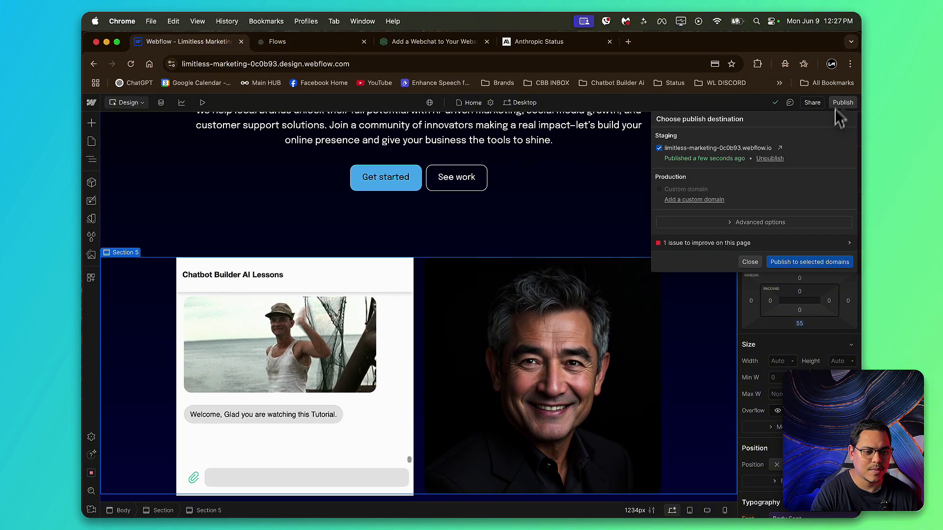
click(780, 148)
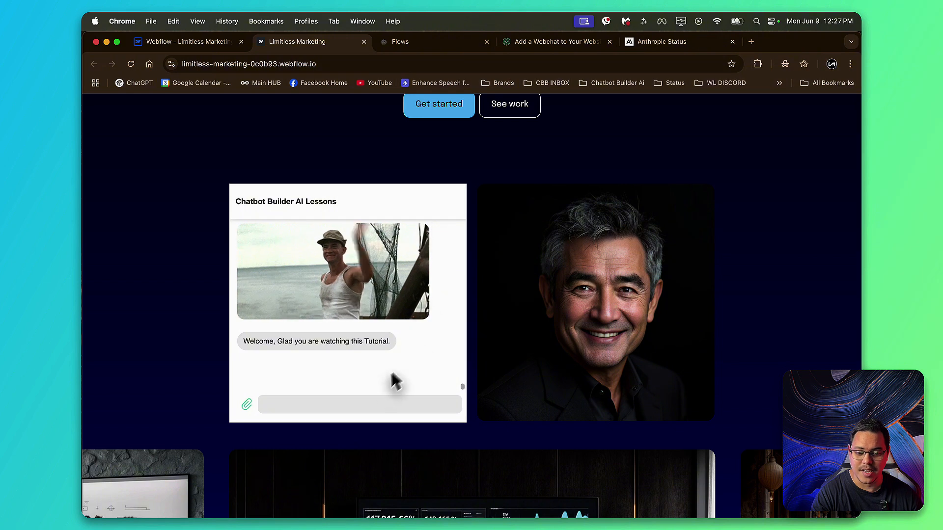
Step: Send "heya hows it going" in the published page's webchat and look through the conversation history
click(376, 401)
text(heya hows it going)
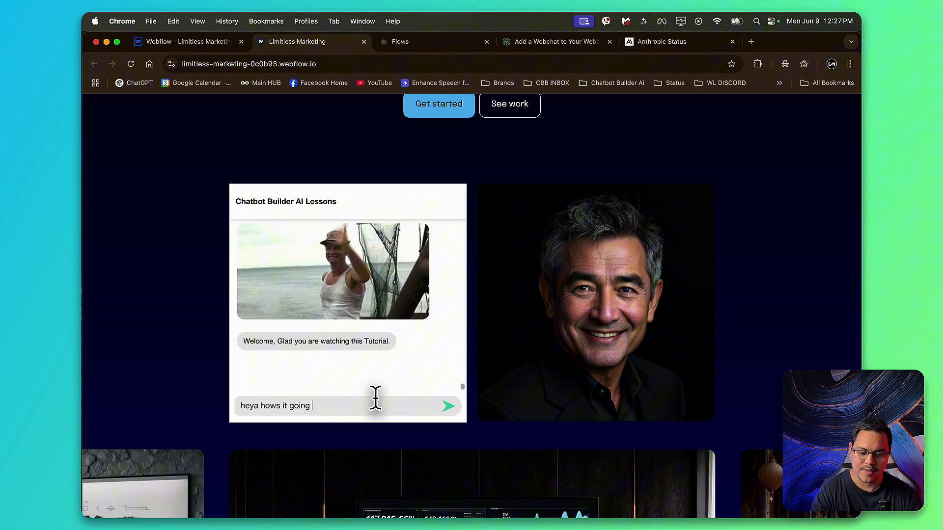
key(Return)
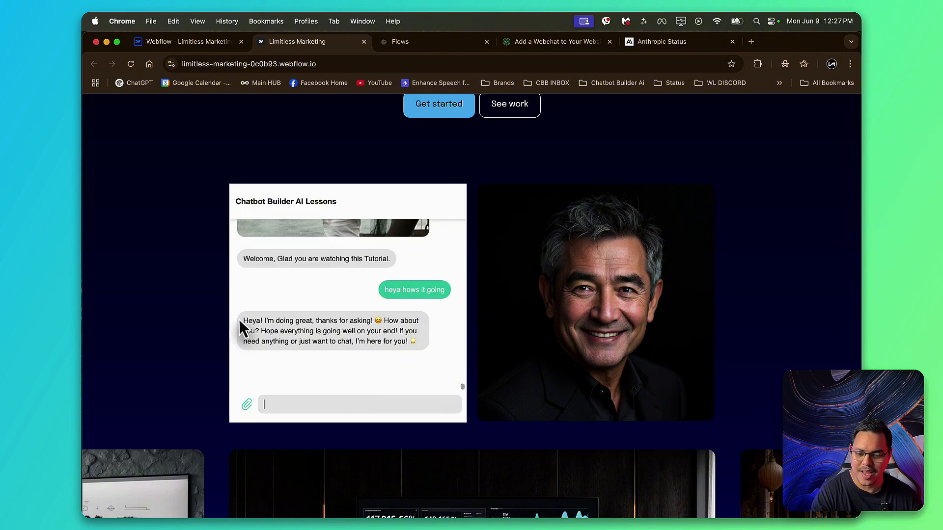
scroll(577, 287, up, 1)
scroll(572, 287, up, 5)
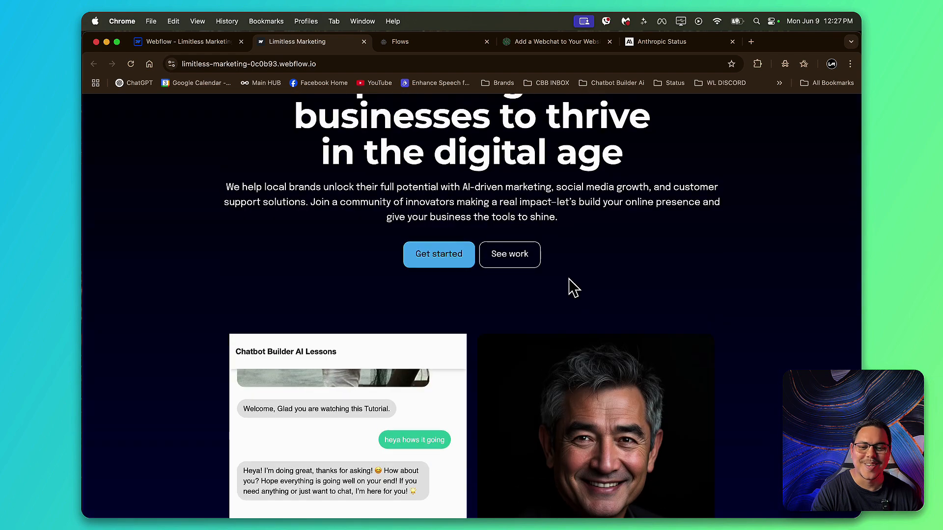
scroll(564, 290, down, 4)
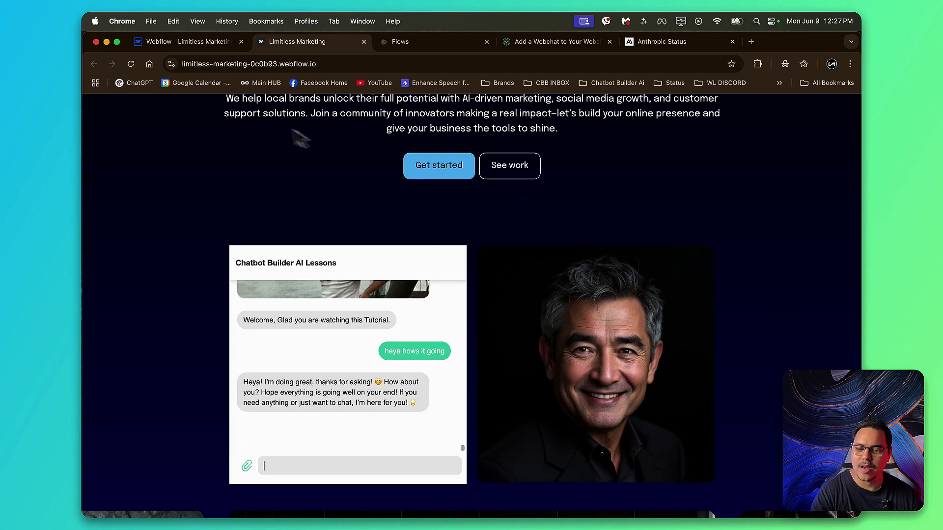
scroll(435, 341, up, 3)
scroll(435, 341, down, 8)
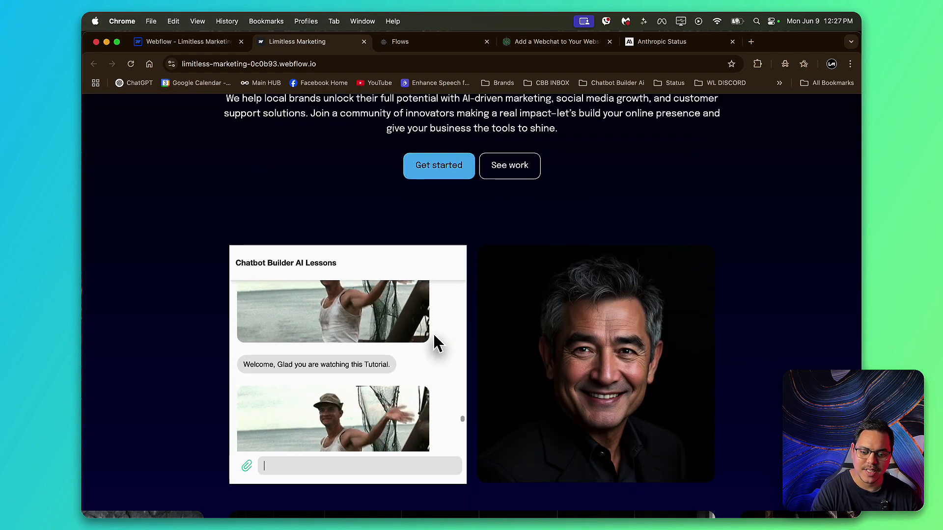
scroll(435, 339, up, 5)
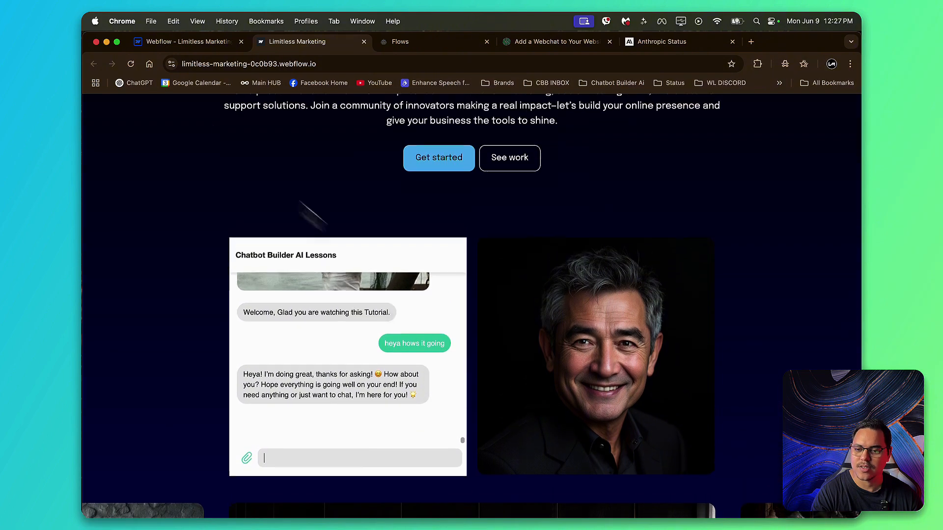
Step: Back in the Webflow designer, append "&lc=0" to the webchat link in the embed code and save it
click(163, 42)
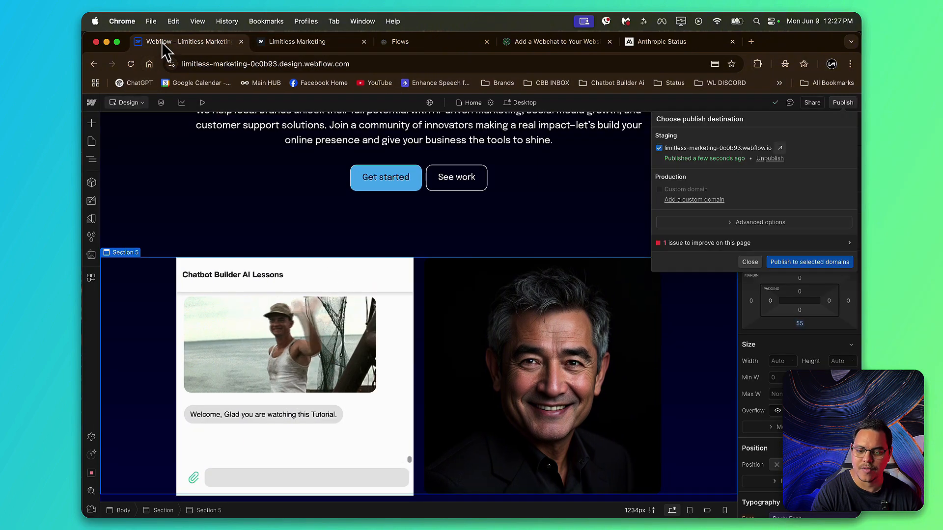
double_click(372, 282)
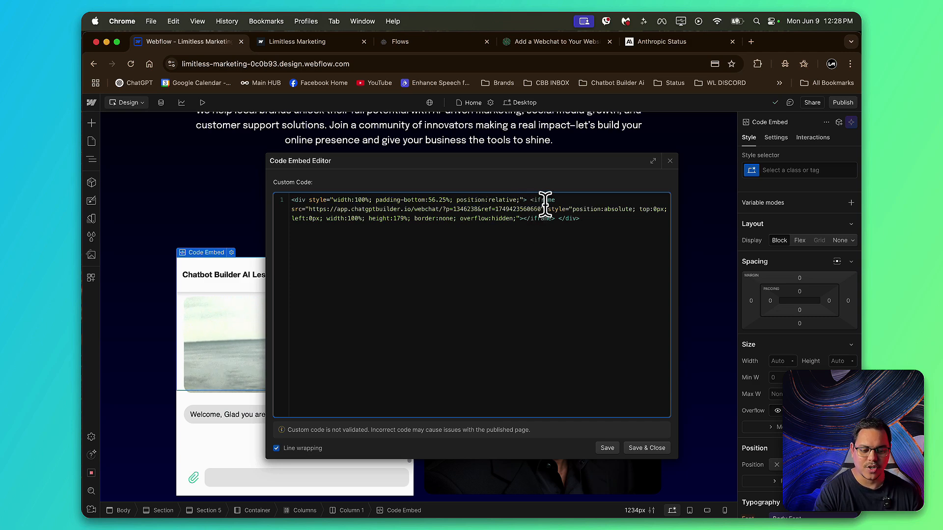
text(&c=0)
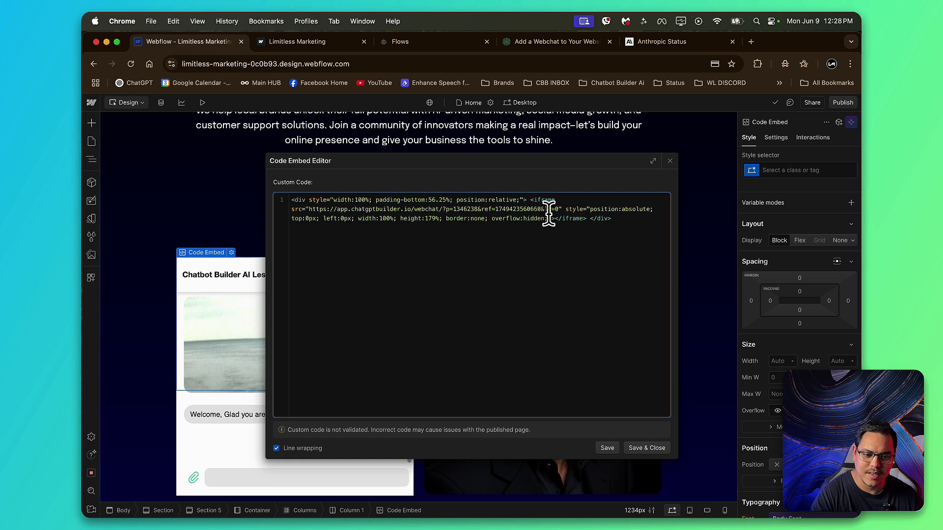
click(657, 459)
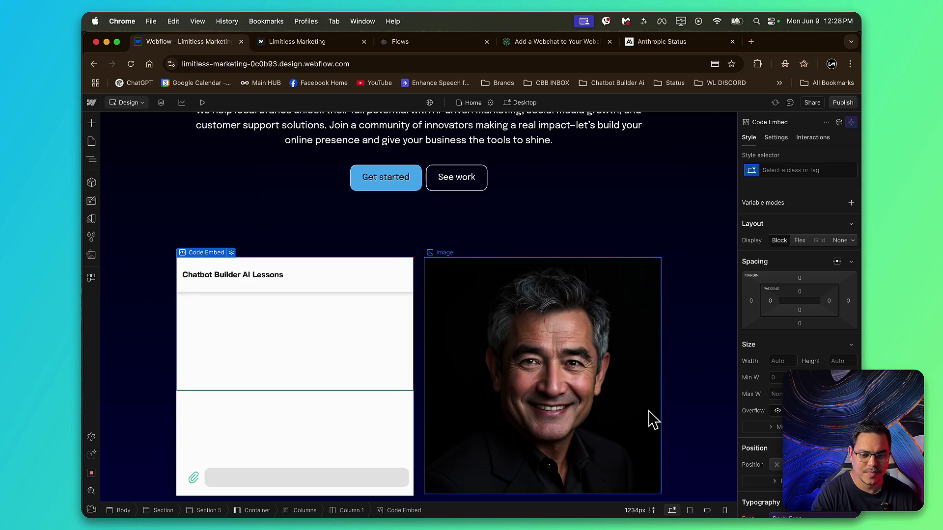
Step: Publish the site to the staging domain limitless-marketing-0c0b93.webflow.io again and reload the published page
click(841, 103)
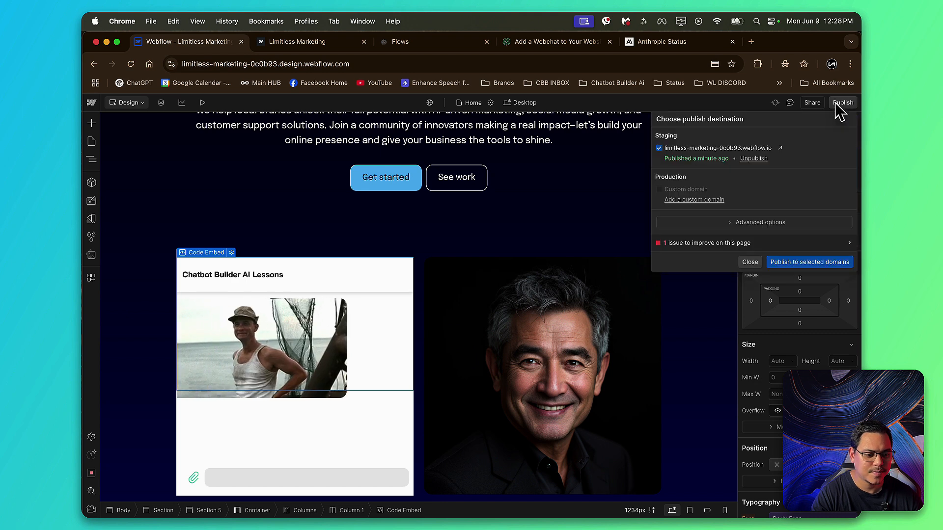
click(307, 43)
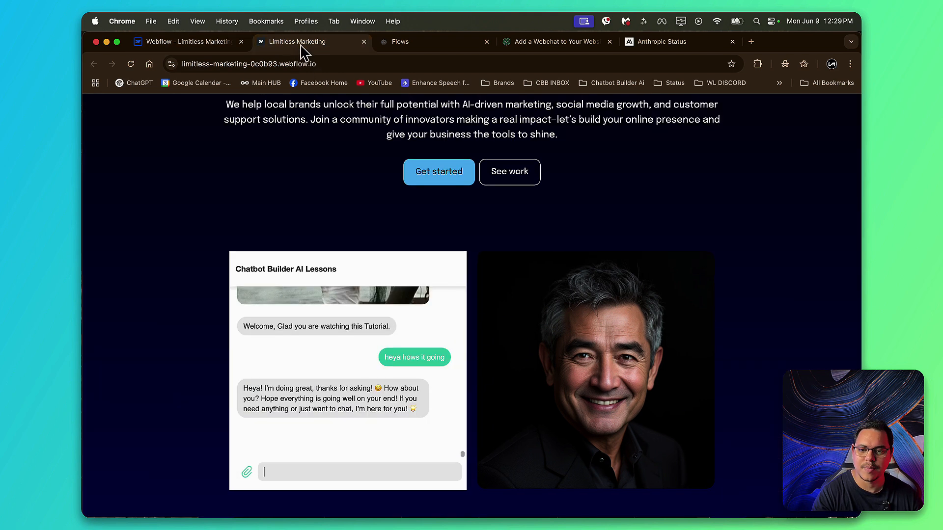
scroll(424, 358, up, 7)
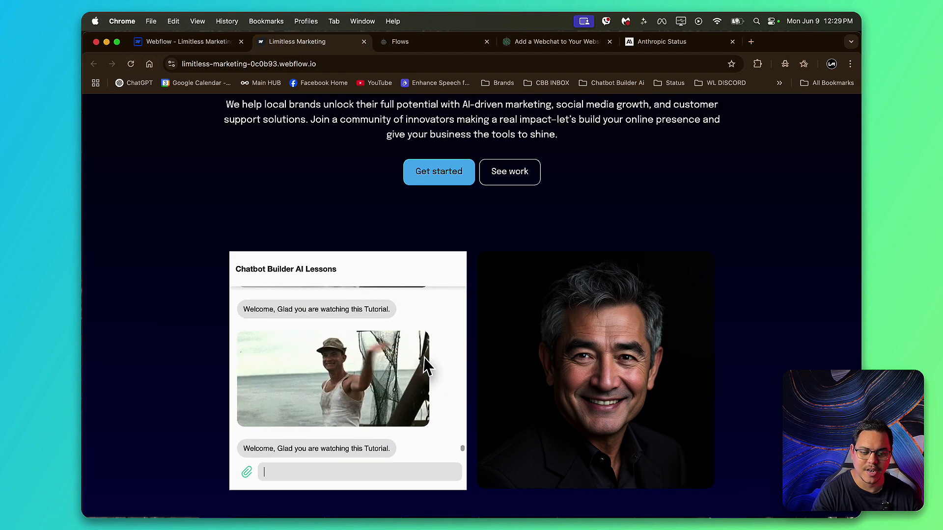
scroll(424, 357, down, 5)
scroll(425, 364, down, 3)
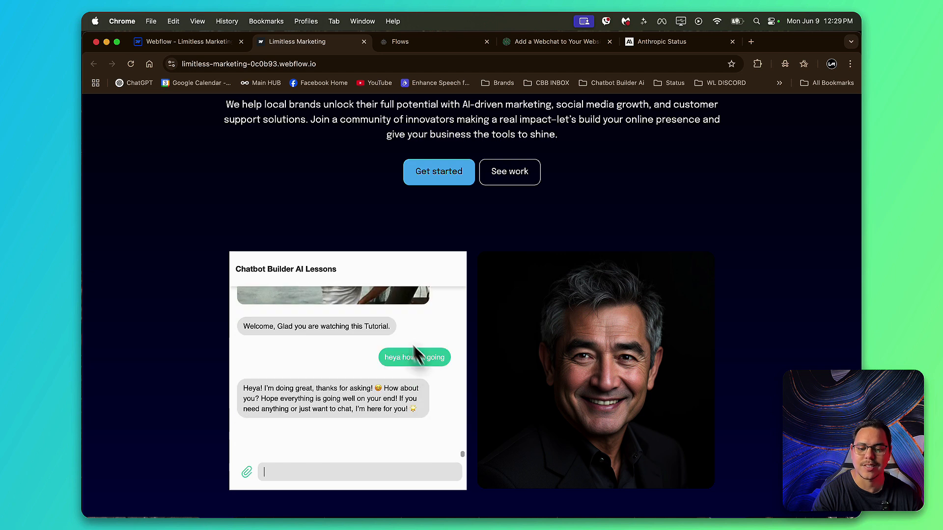
click(131, 64)
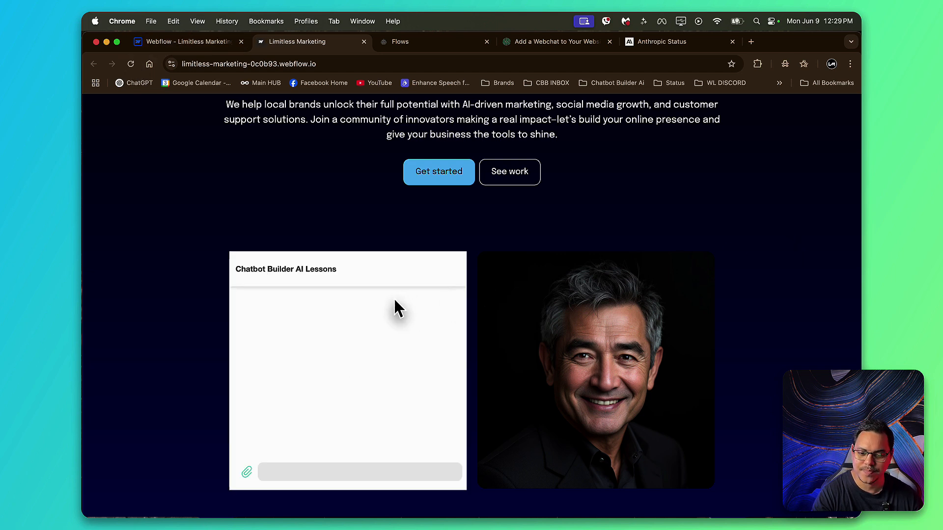
Step: Send "heya" in the published page's webchat and reload the page to test the conversation history
click(388, 473)
text(heya)
key(Return)
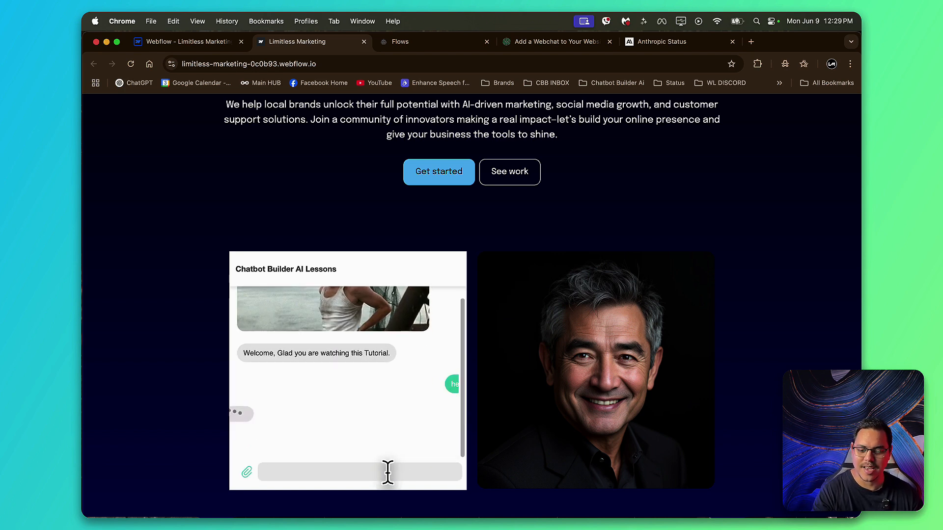
scroll(494, 393, down, 2)
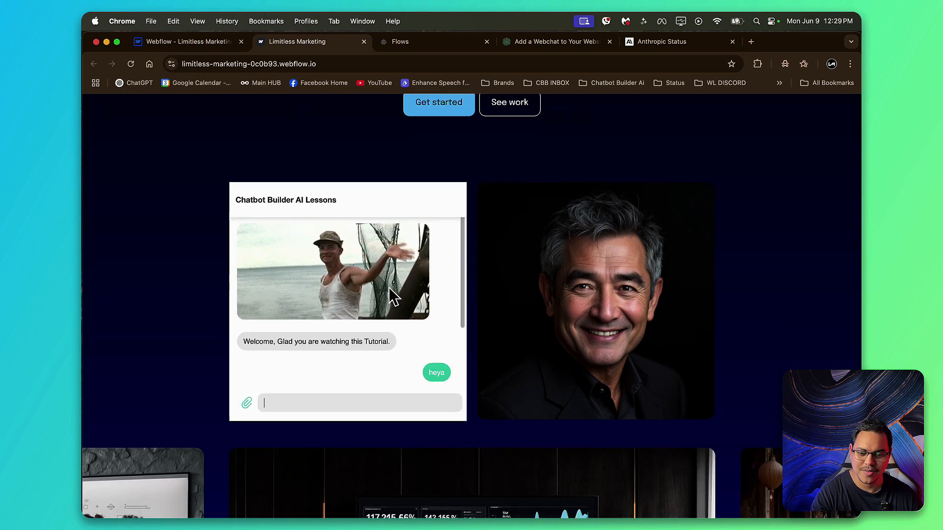
click(130, 64)
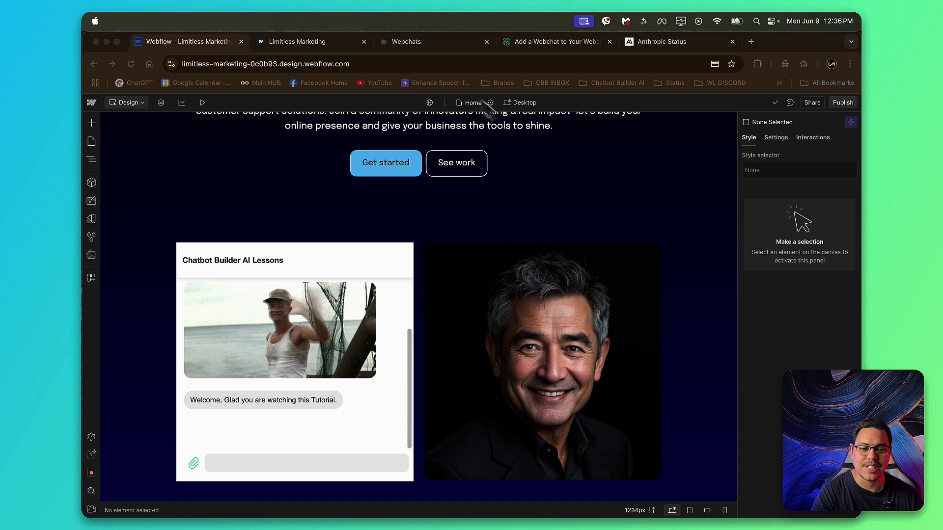
Step: Switch to the chatbot builder's Webchats page and add a new webchat named "Webflow Webchat"
click(423, 45)
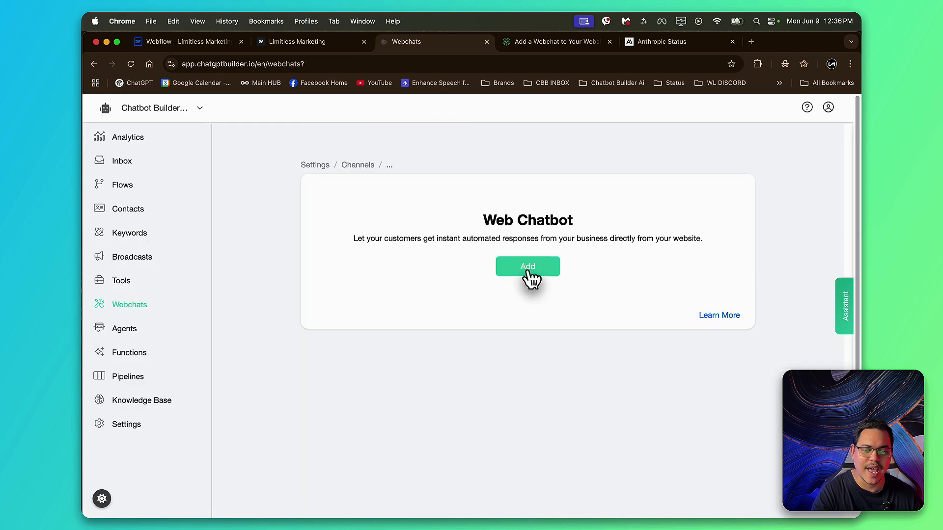
click(528, 276)
click(432, 160)
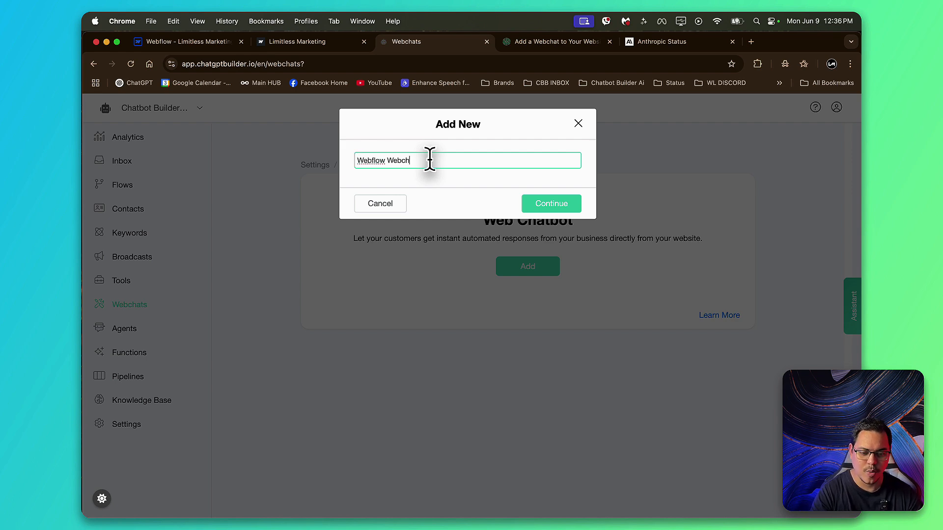
text(Webflow Webchat)
key(Return)
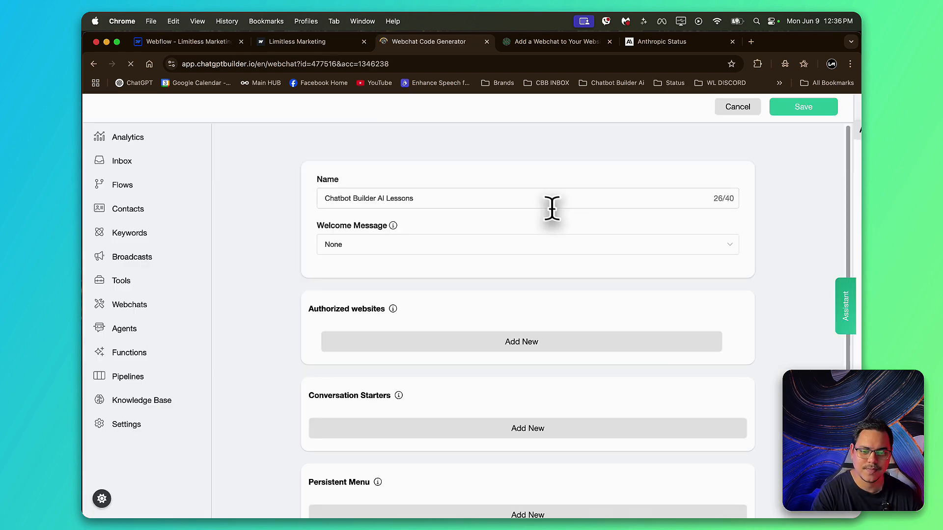
Step: Keep the name "Webflow Webchat" and choose the "Welcome Message" flow as the webchat's welcome message
triple_click(491, 196)
key(BackSpace)
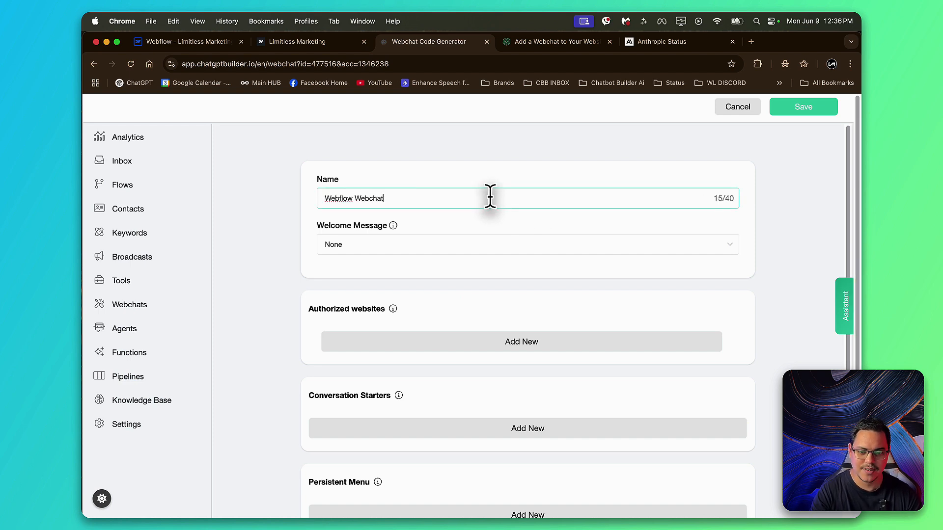
click(522, 245)
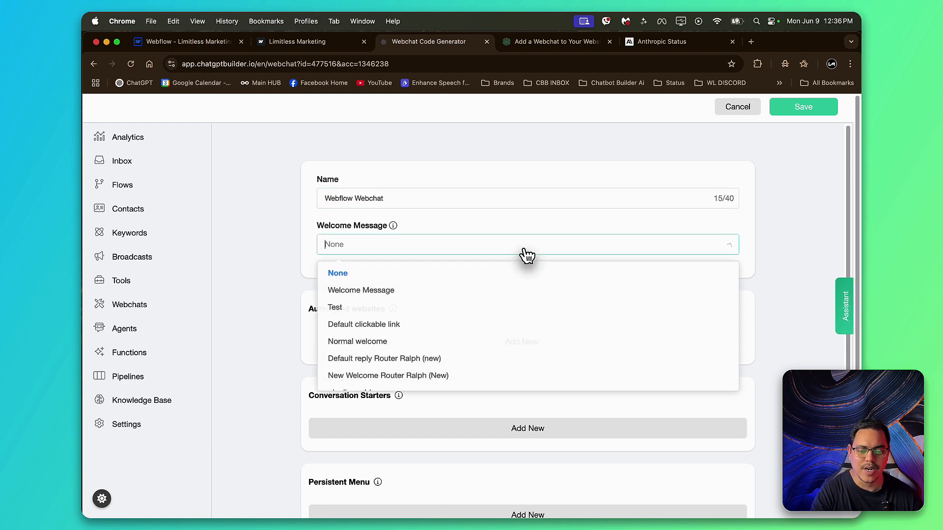
click(450, 291)
scroll(344, 233, down, 3)
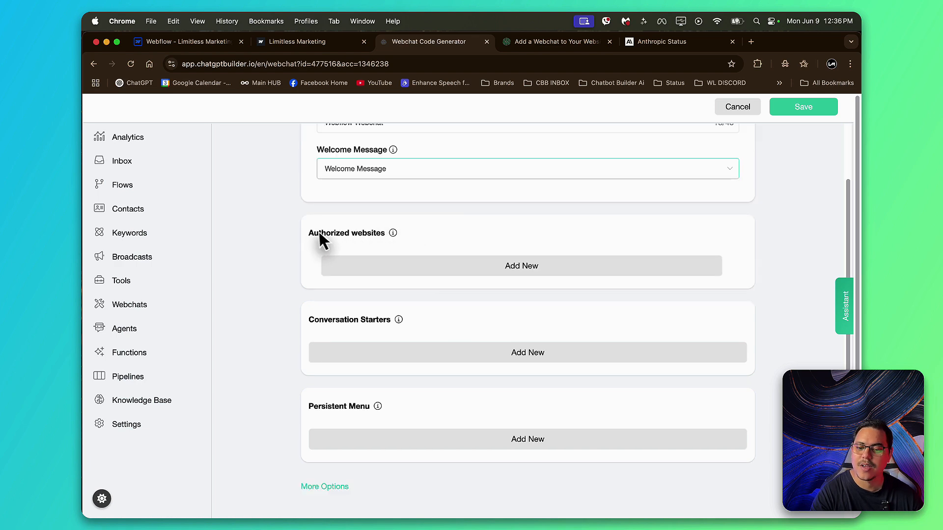
drag(306, 240, 366, 242)
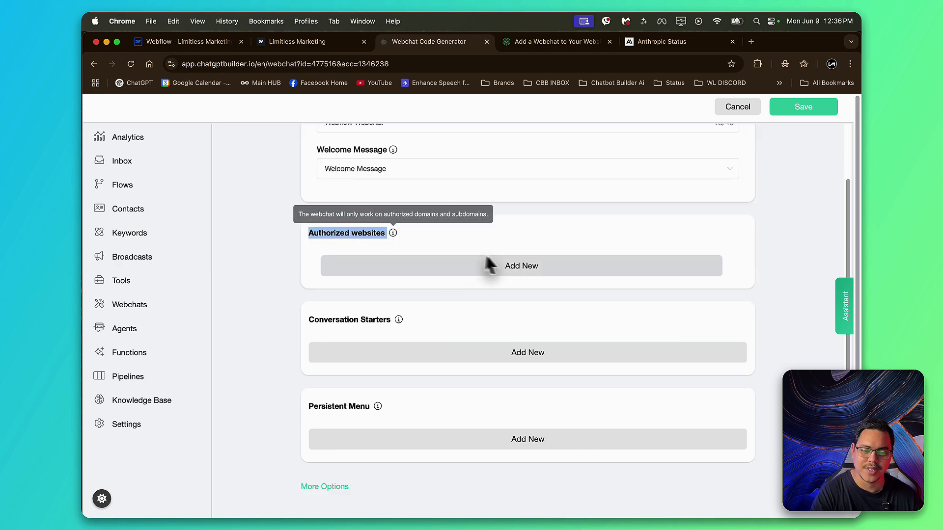
click(516, 267)
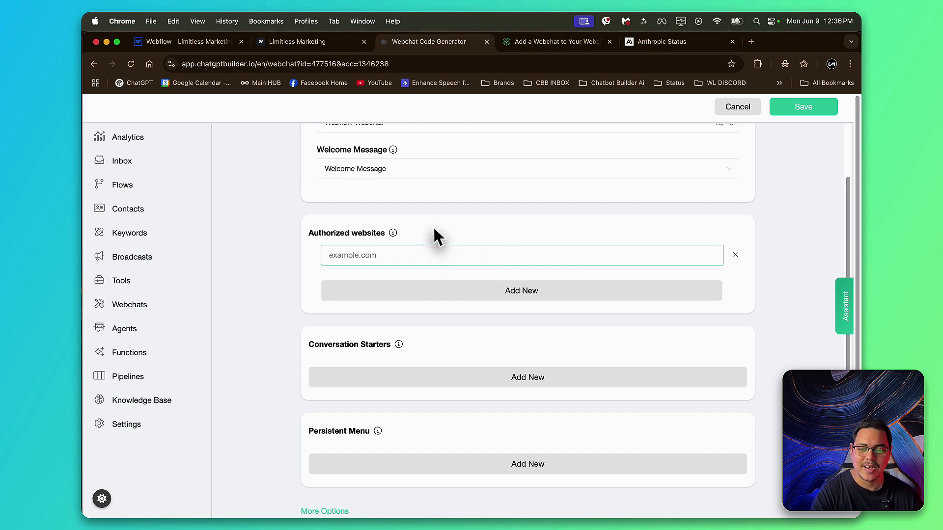
click(320, 45)
click(353, 63)
key(super+c)
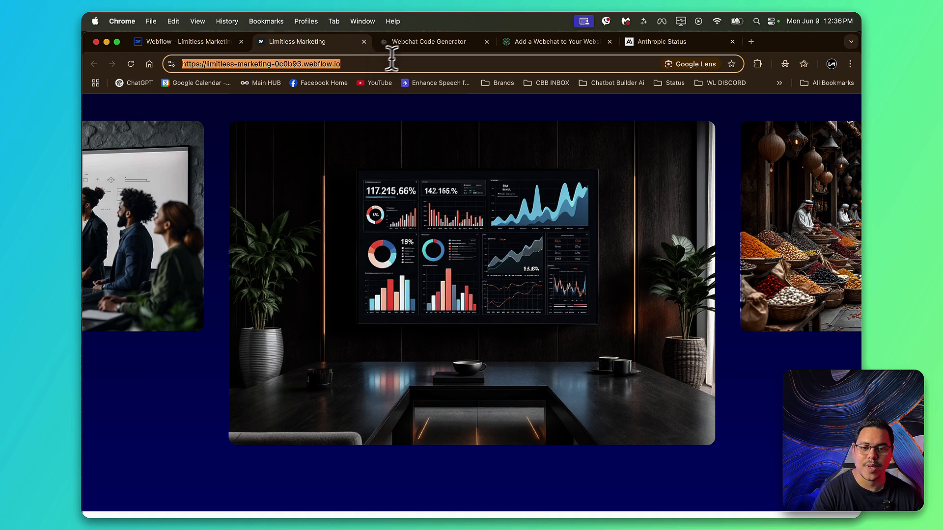
click(421, 43)
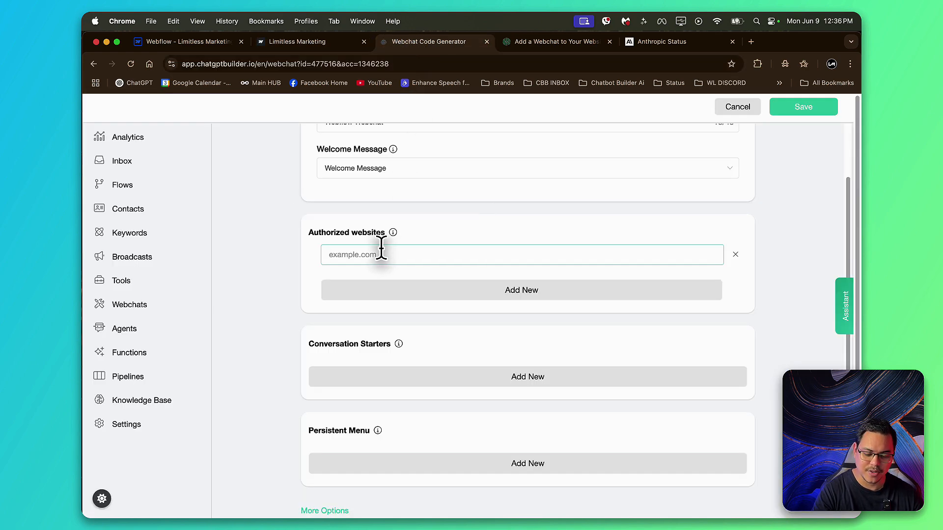
key(super+v)
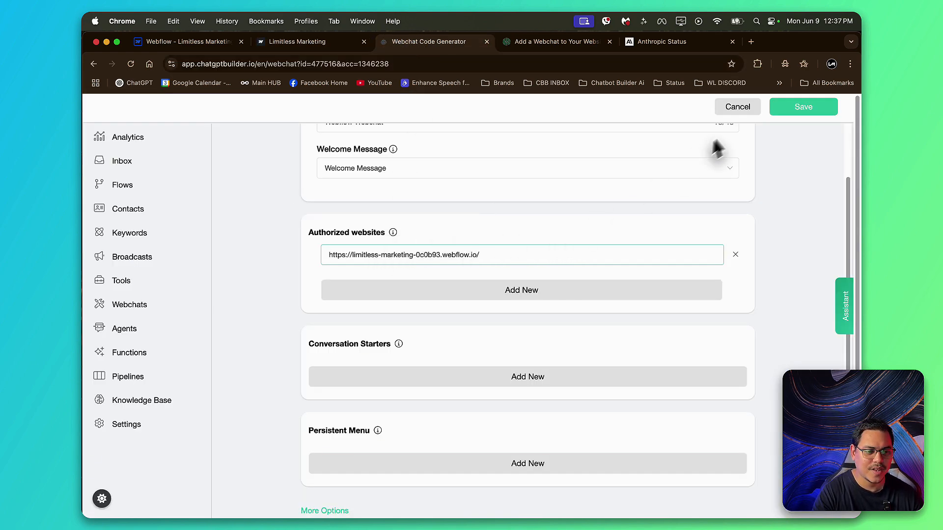
click(785, 112)
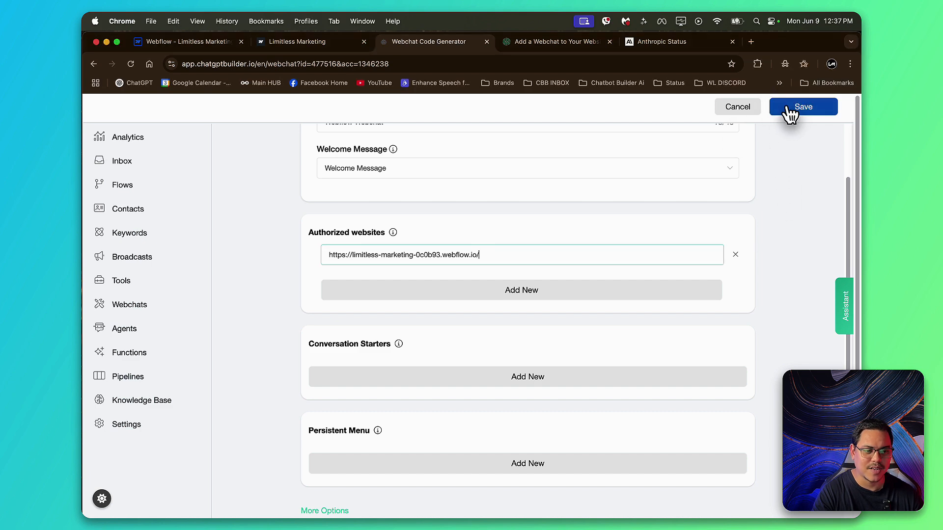
Step: Copy the embed code of the Webflow Webchat and dismiss the confirmation message
click(729, 257)
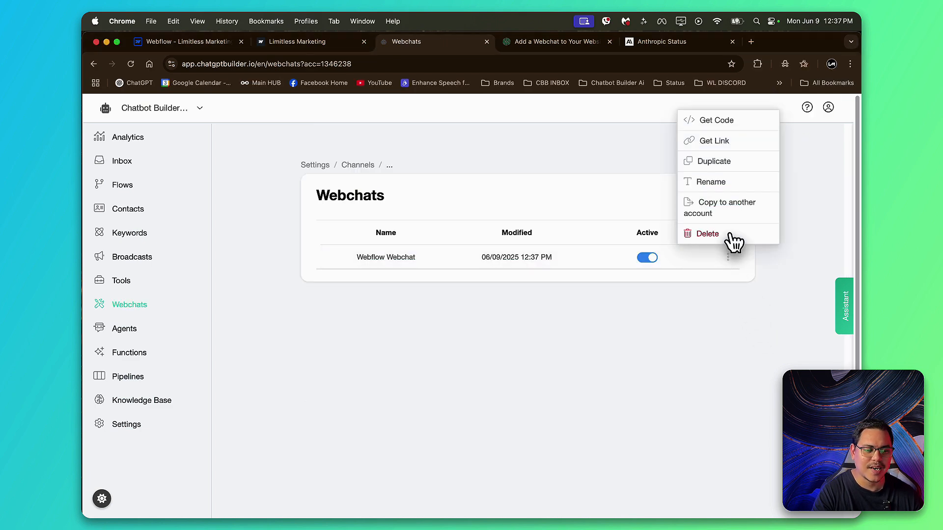
mouse_move(728, 254)
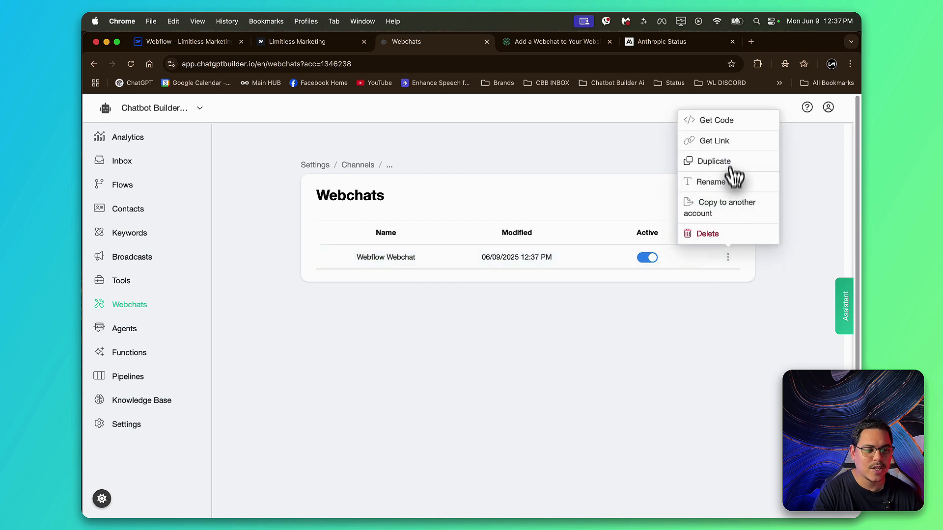
click(732, 127)
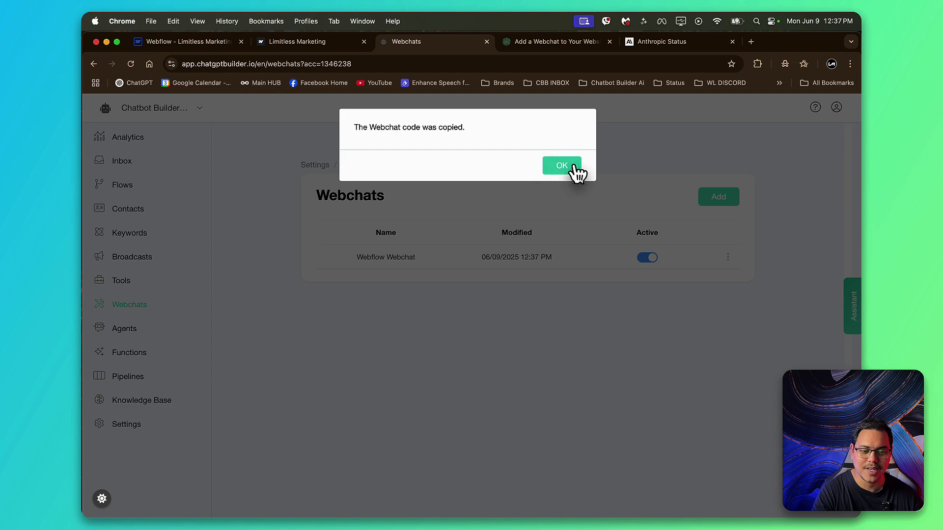
click(574, 166)
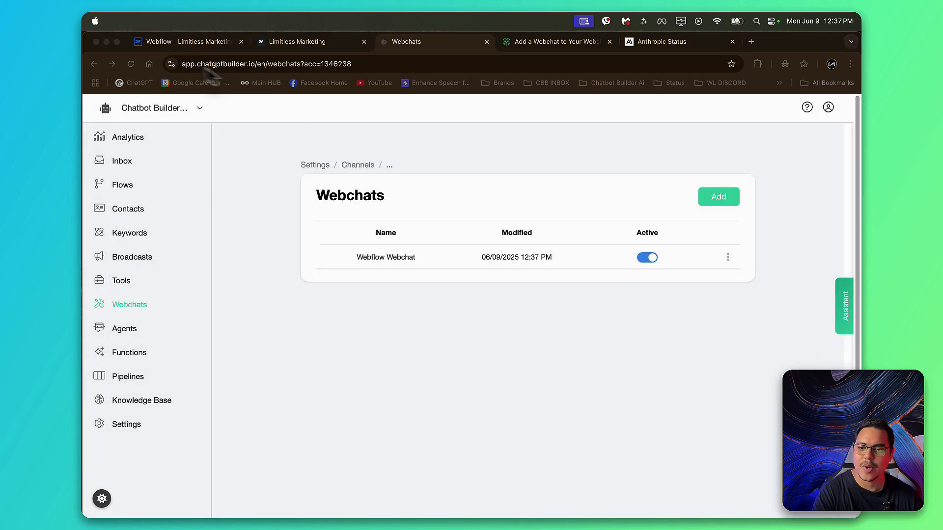
Step: Switch to Webflow, open the site's custom code settings and paste the copied webchat script into the footer code
click(191, 41)
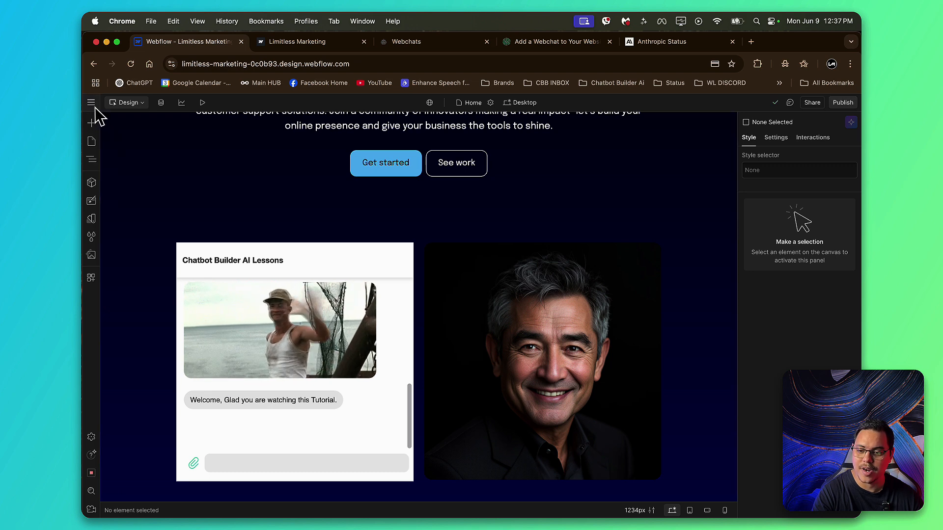
click(91, 102)
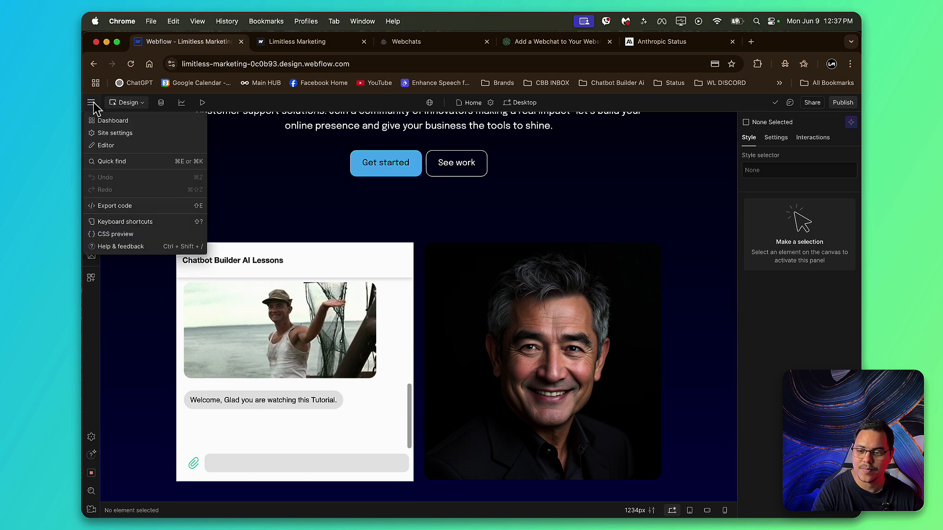
click(129, 139)
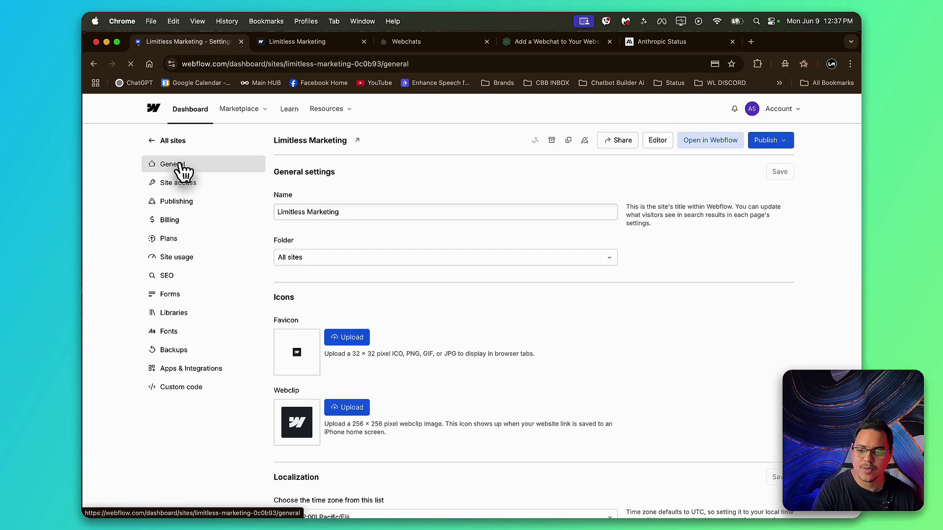
click(197, 388)
scroll(203, 393, down, 10)
click(405, 302)
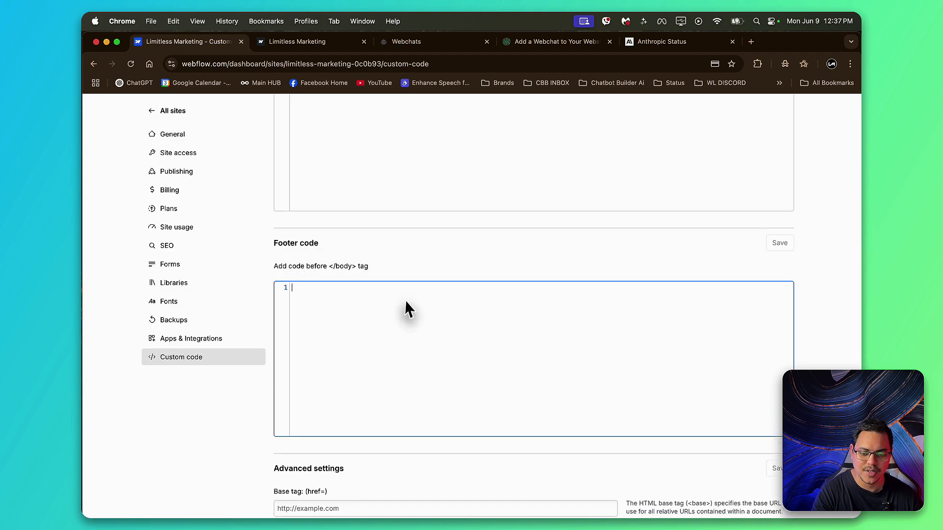
text(<script src="https://app.chatgptbuilder.io/webchat/plugin.js?v=6"></script> <script>ktt10.setup({id:"VPLaywefx03RaZJuQ",accountId:"1346238",color:"#36D6B5"})</script>)
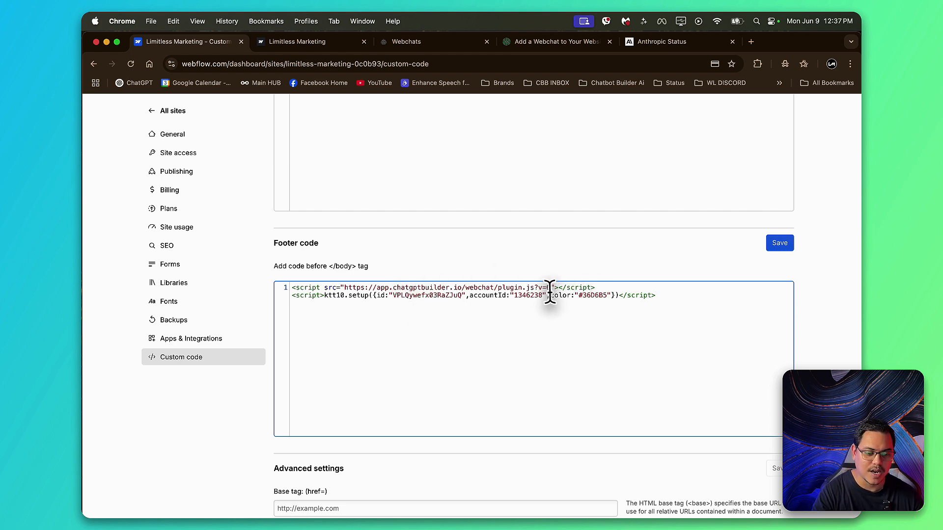
Step: Add ",loadMessages:false" after the color value in the footer script's setup call
drag(551, 294, 601, 294)
click(608, 297)
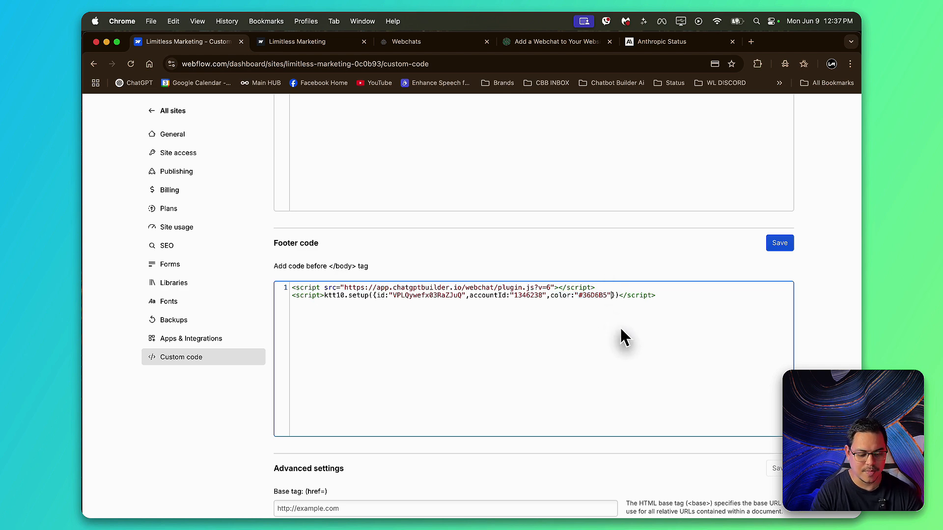
text(,)
text(load)
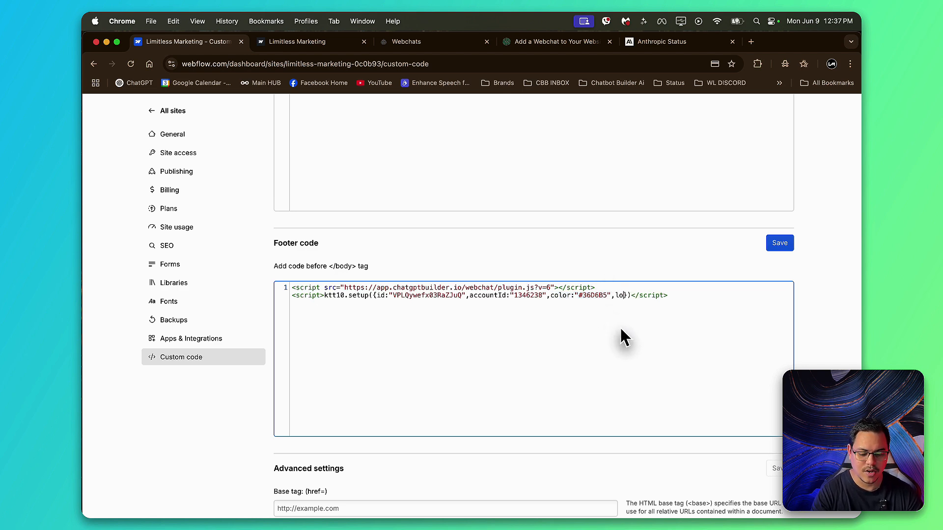
text(Messa)
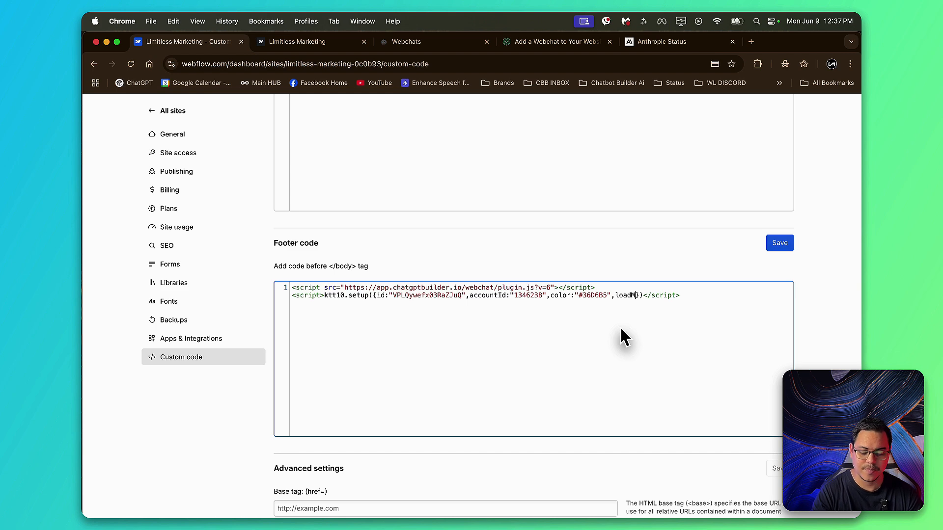
text(ges)
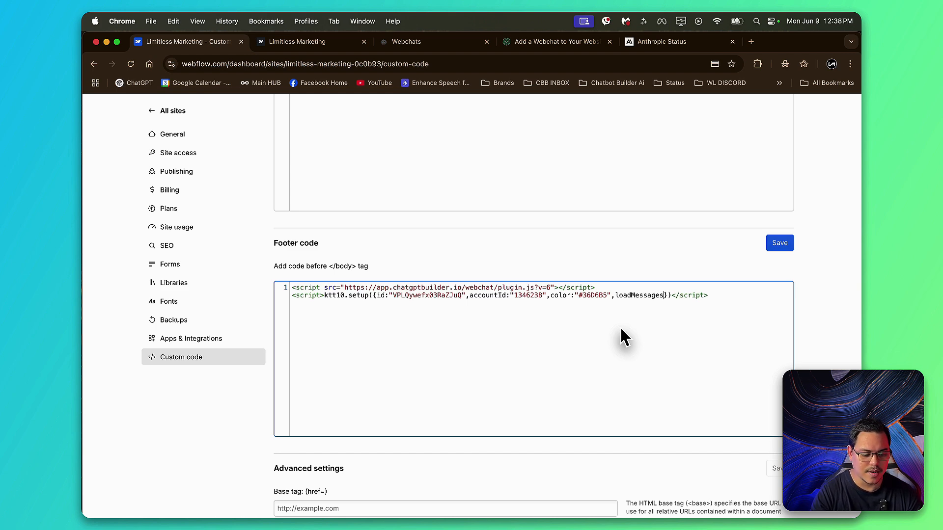
text(:fals)
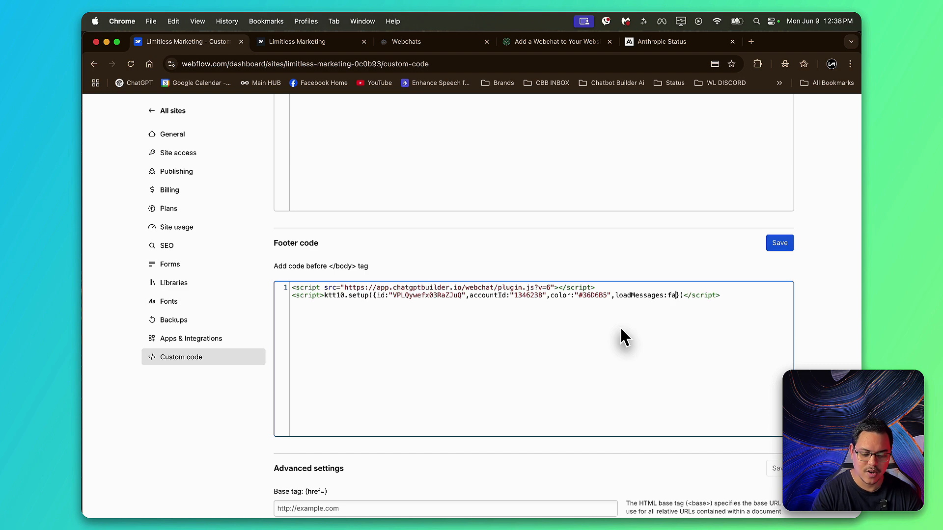
text(e)
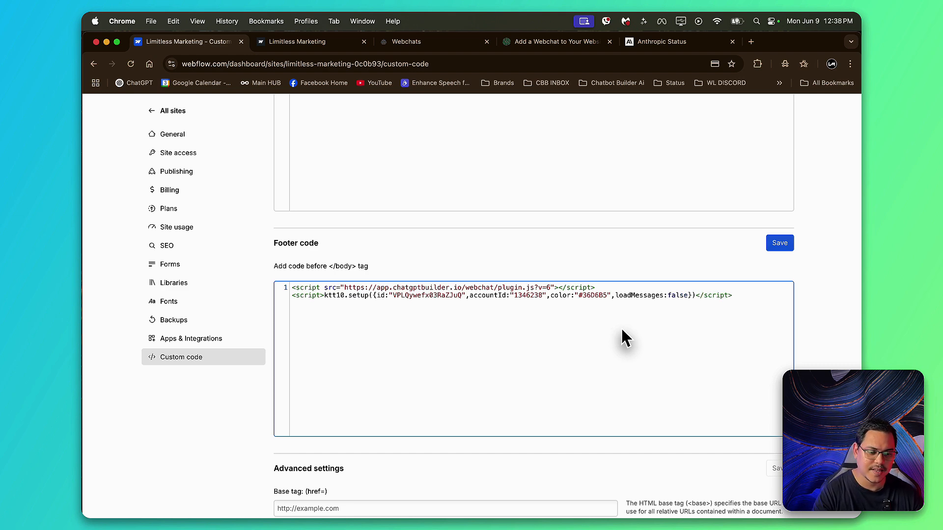
Step: Save the footer code, dismiss the notification and publish the site to the limitless-marketing-0c0b93.webflow.io staging domain
click(779, 244)
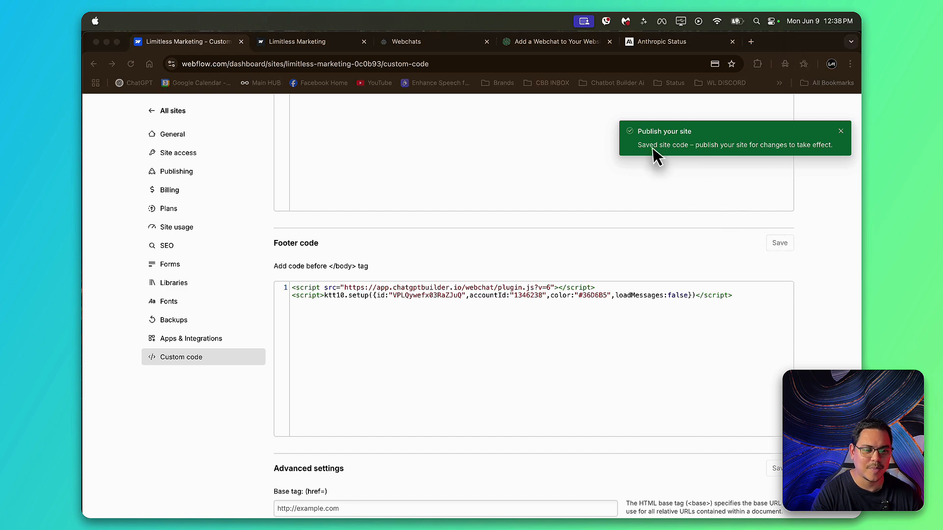
click(836, 139)
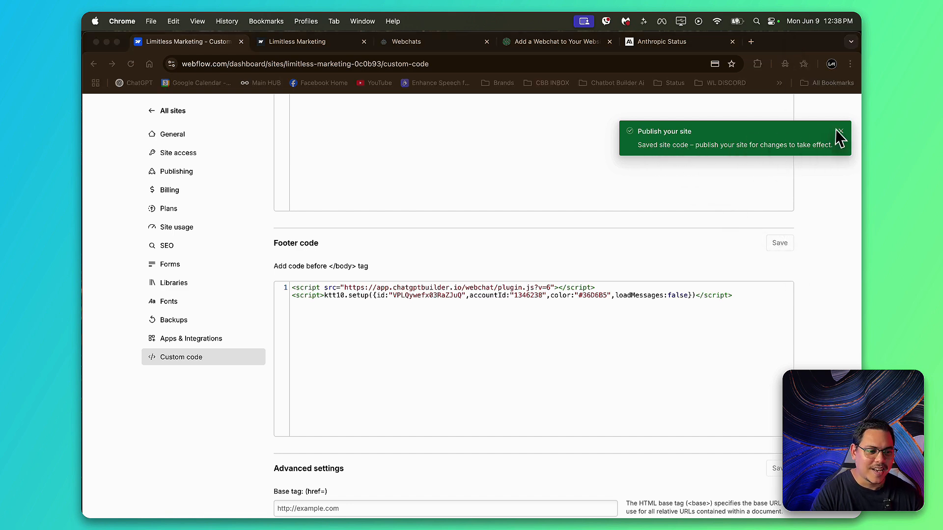
scroll(830, 145, up, 10)
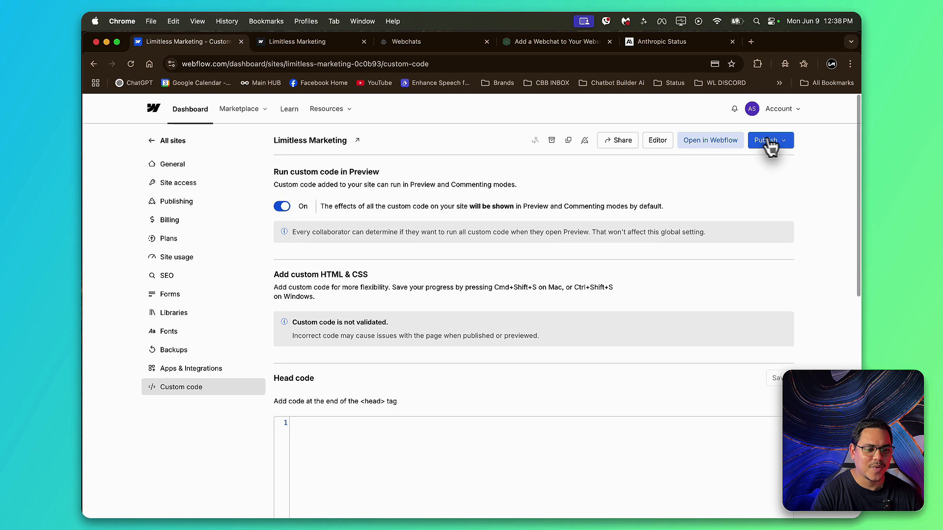
click(773, 141)
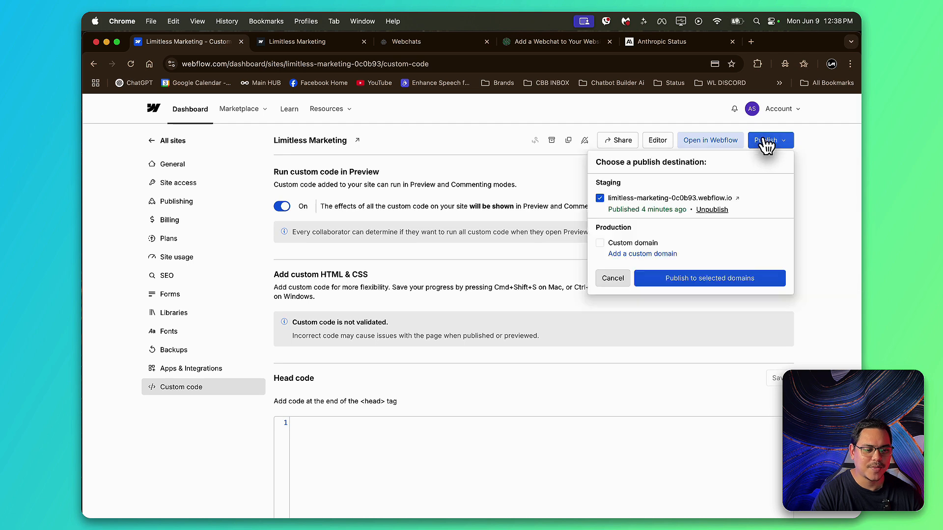
click(674, 281)
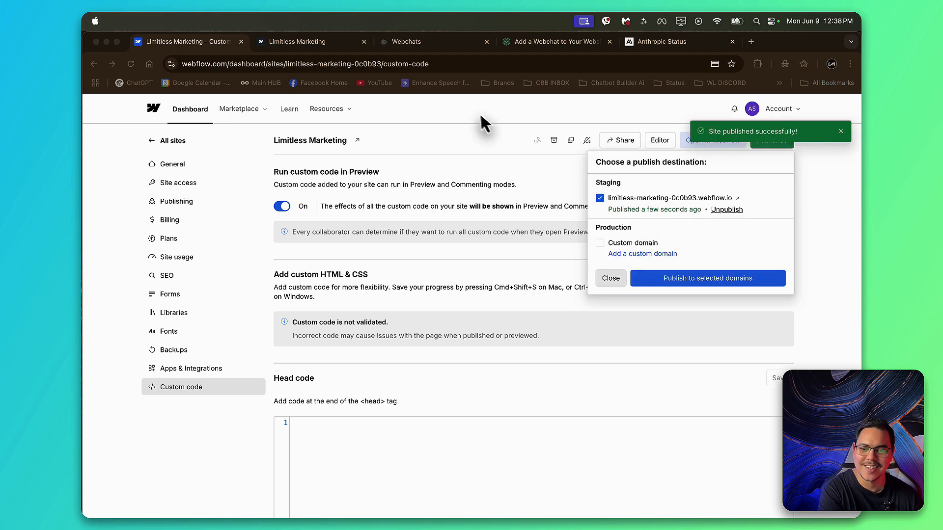
Step: Reload the published Limitless Marketing page, open its webchat widget and send the test message "heya"
click(314, 43)
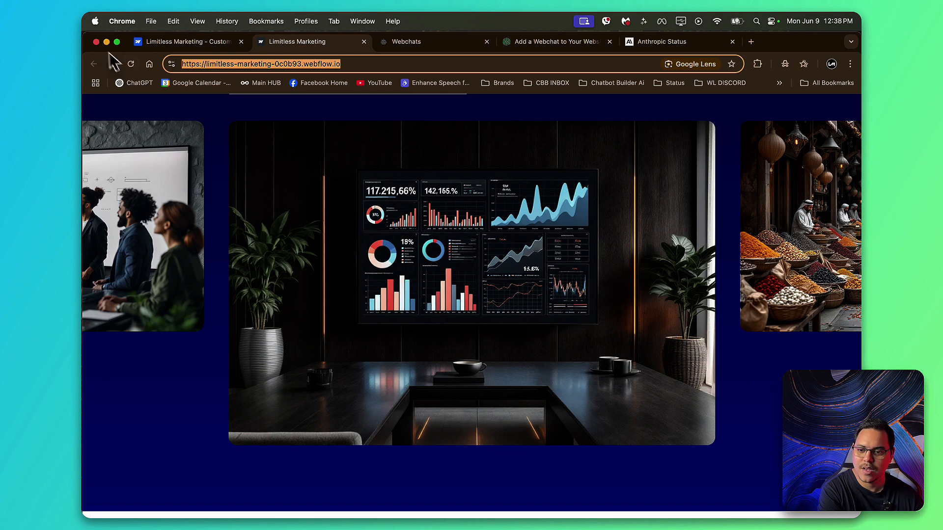
click(127, 63)
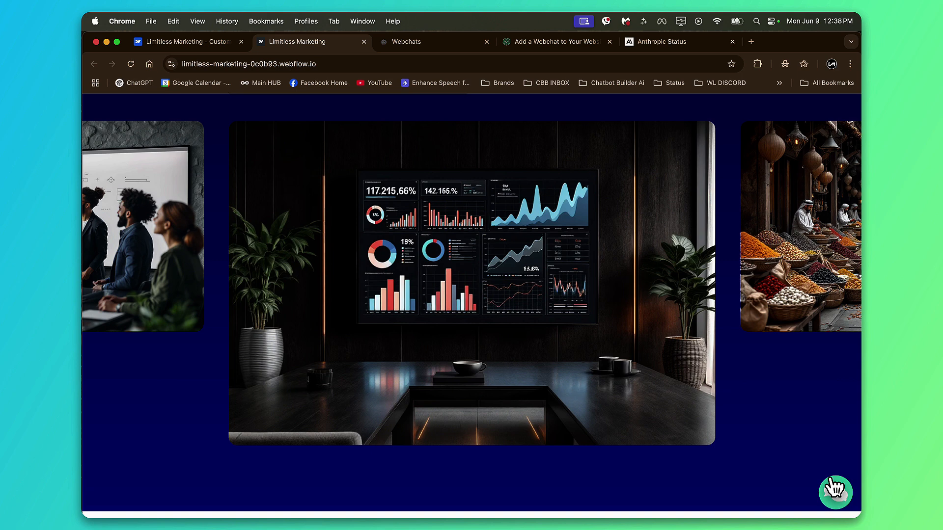
click(835, 489)
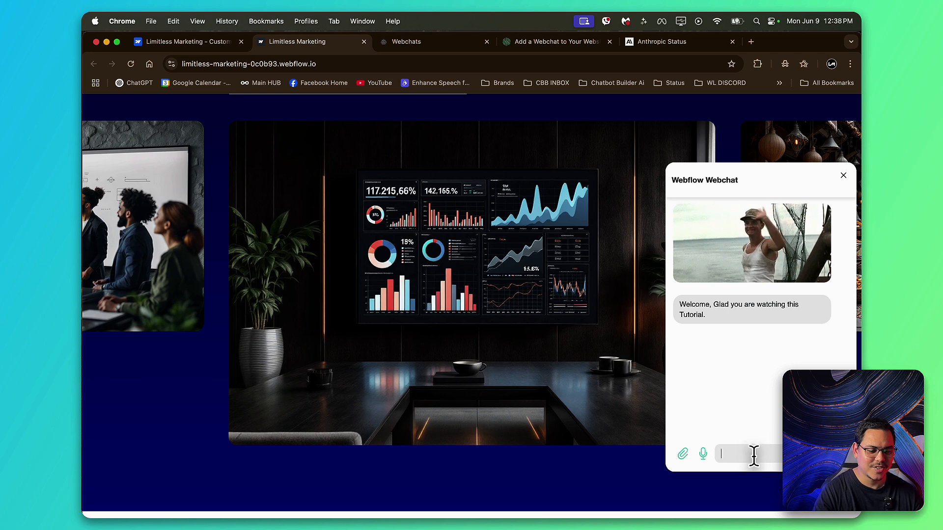
click(736, 452)
text(heya)
key(Return)
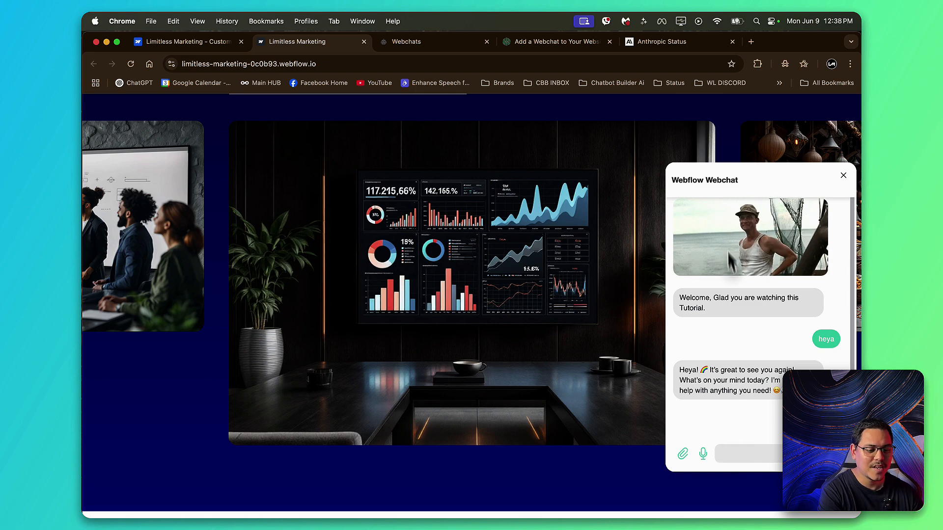
Step: Close the webchat widget and reload the published page at the embedded Chatbot Builder AI Lessons webchat
click(844, 177)
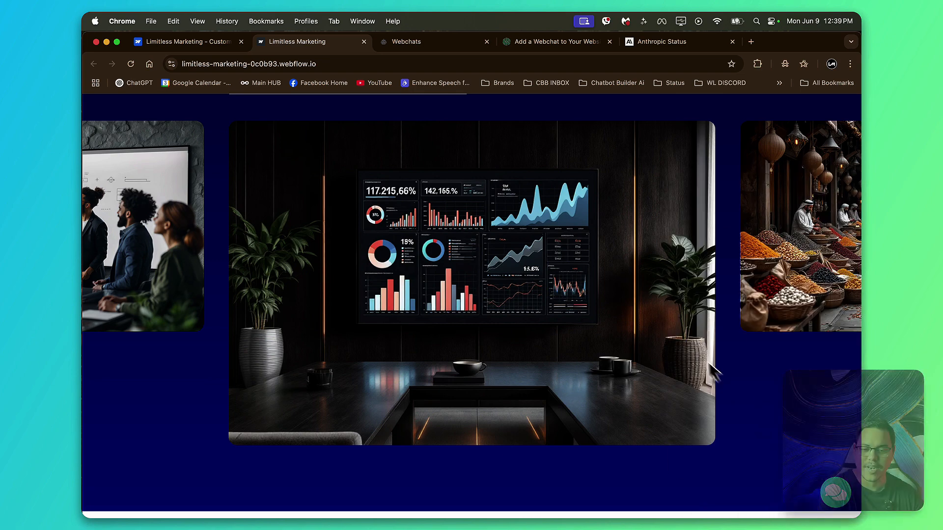
scroll(697, 356, up, 10)
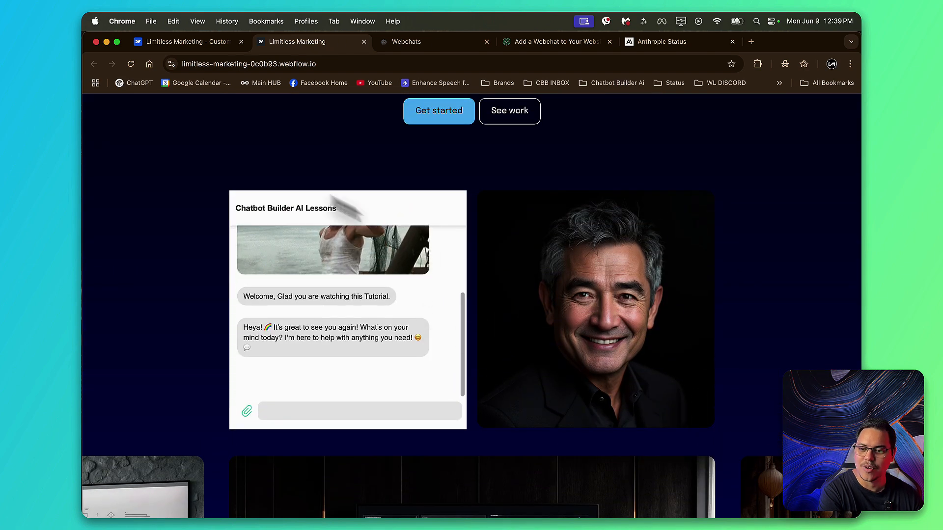
click(131, 64)
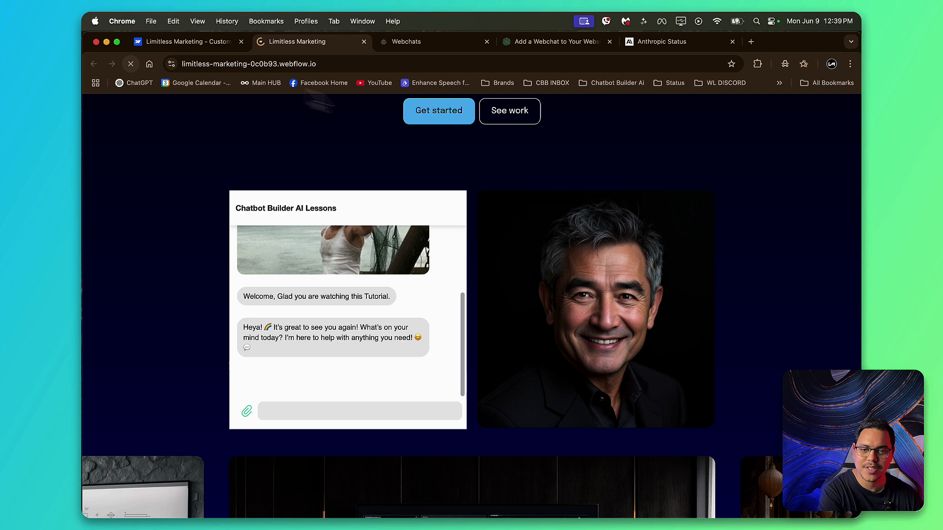